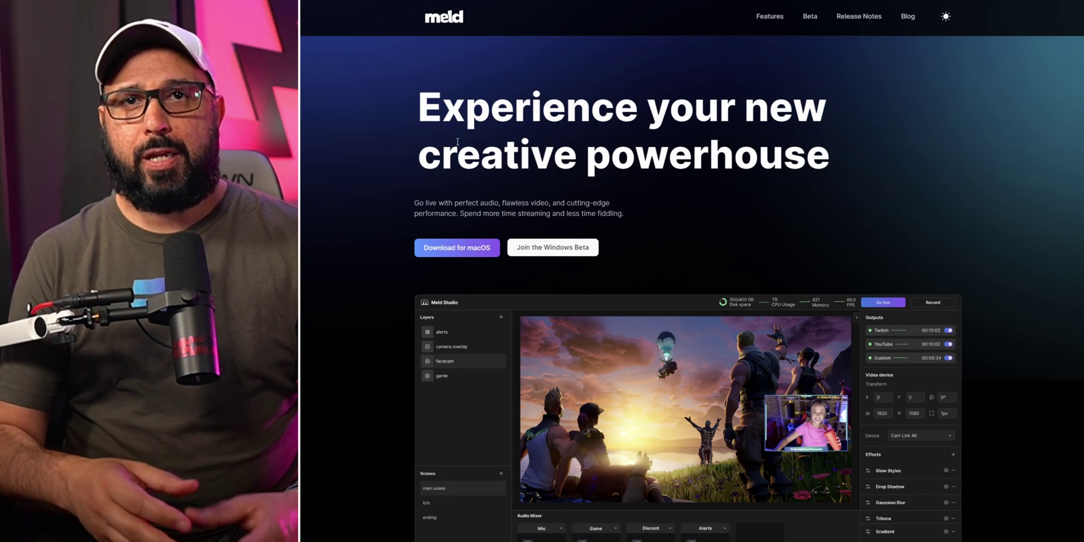
Step: View the Windows Beta sign-up page, then return home and scroll to 'Simple yet mighty'
click(561, 254)
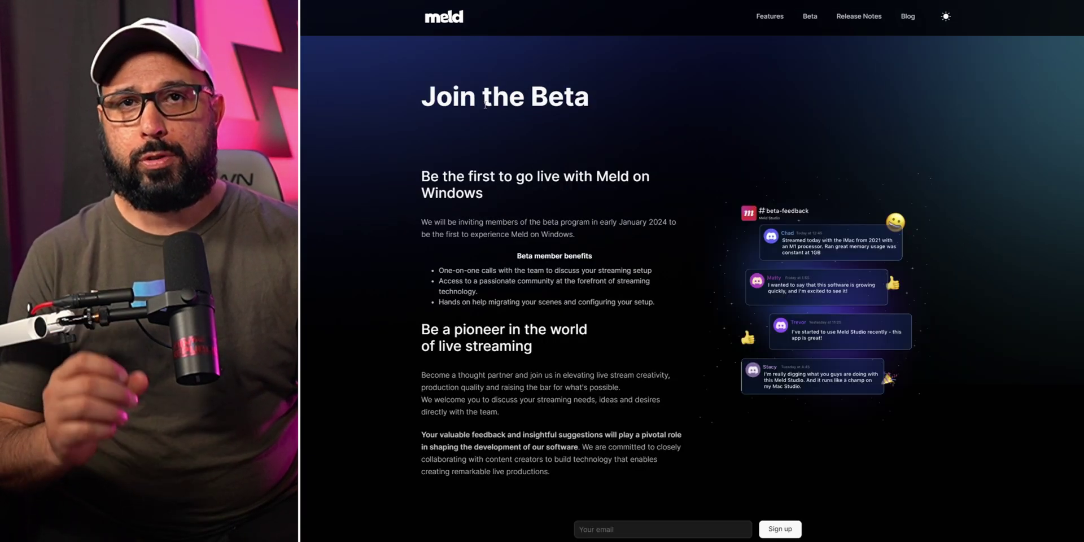
scroll(664, 299, down, 4)
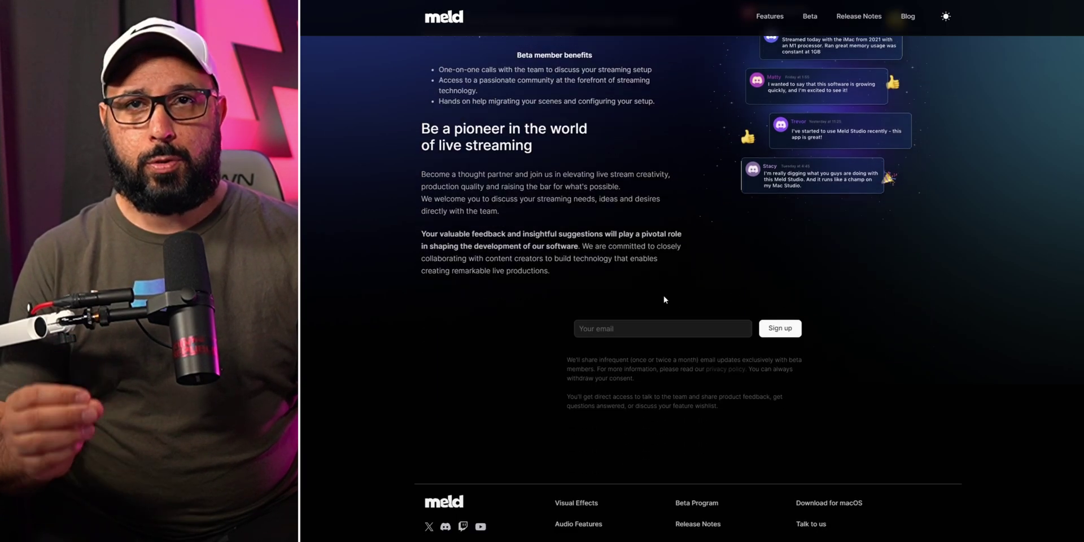
scroll(668, 317, up, 3)
key(alt+Left)
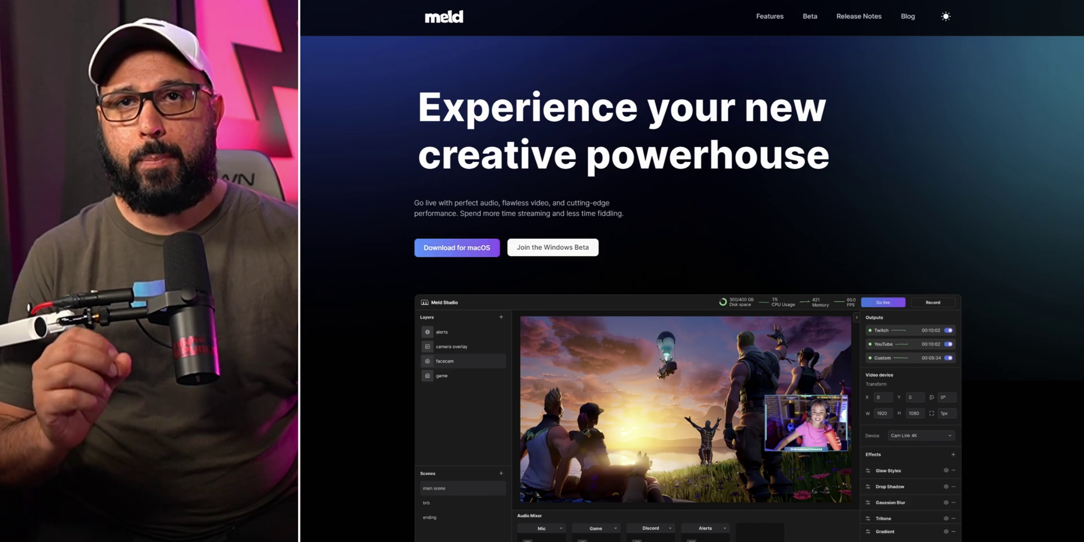
scroll(1041, 159, down, 8)
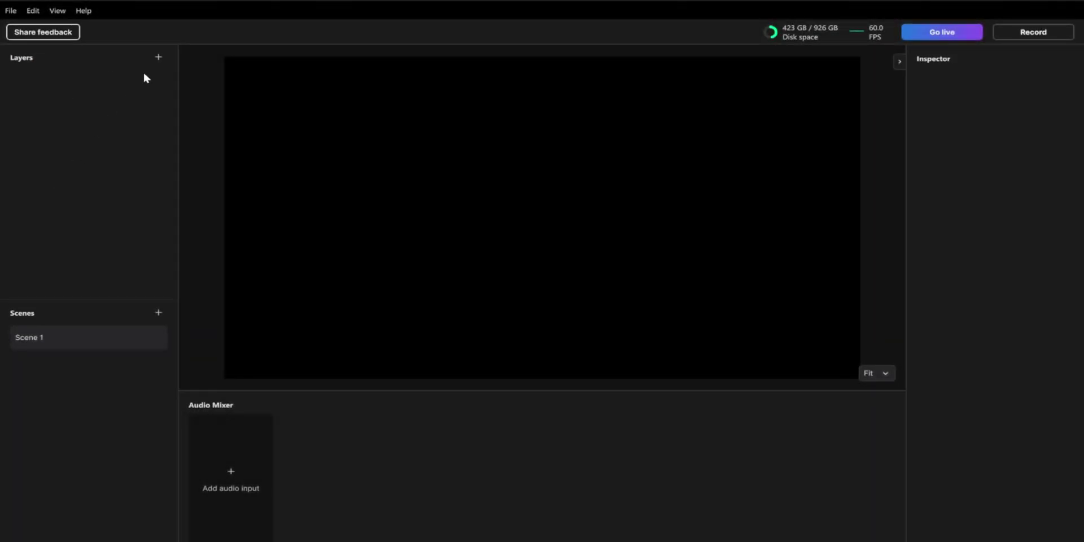
click(158, 57)
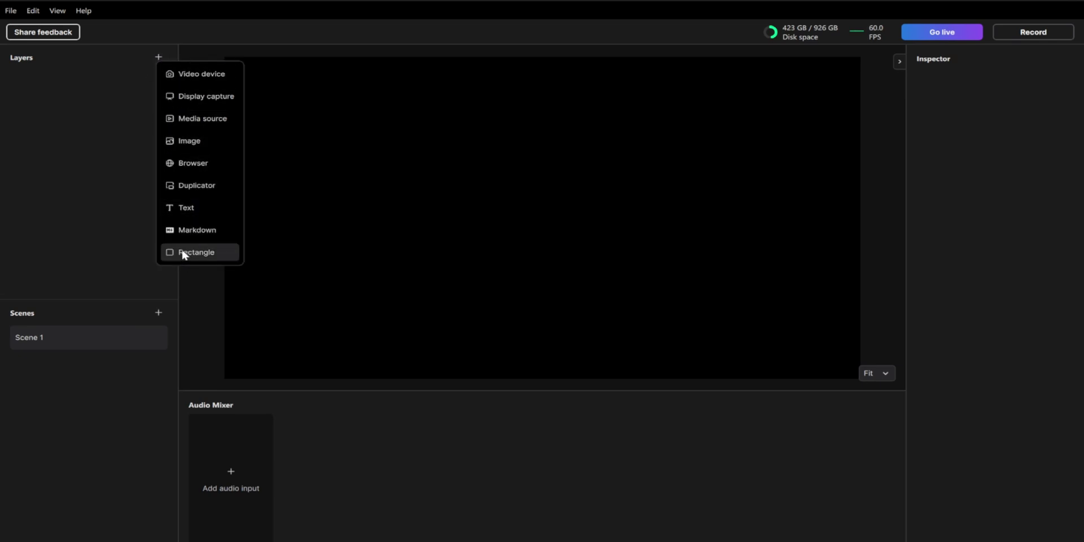
click(91, 209)
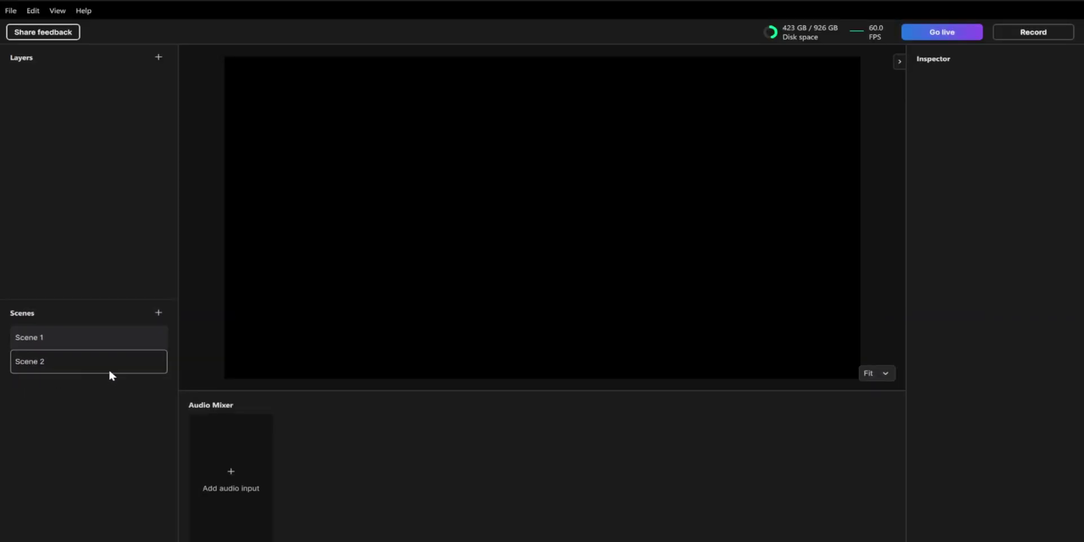
click(35, 365)
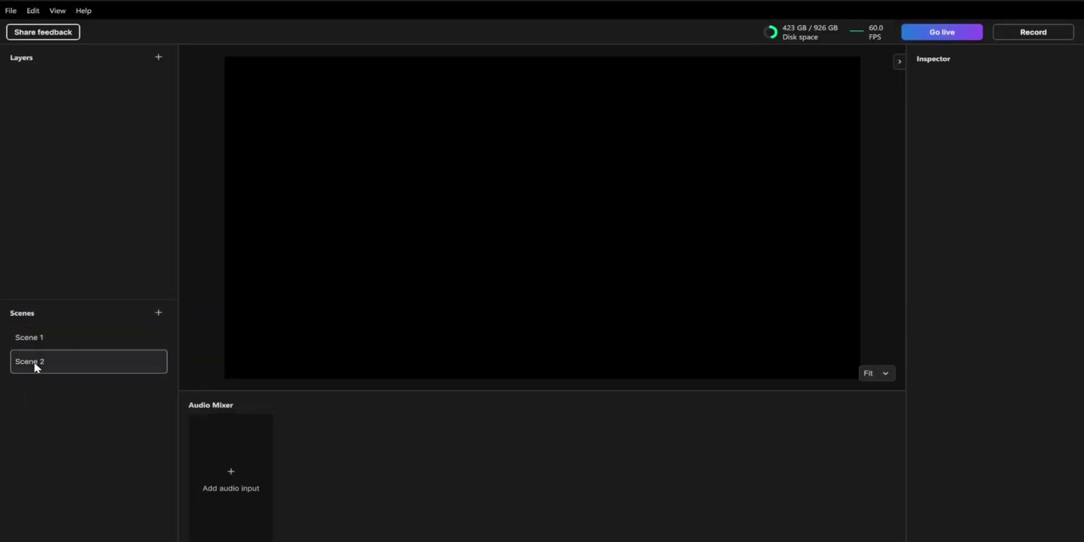
right_click(107, 361)
click(123, 413)
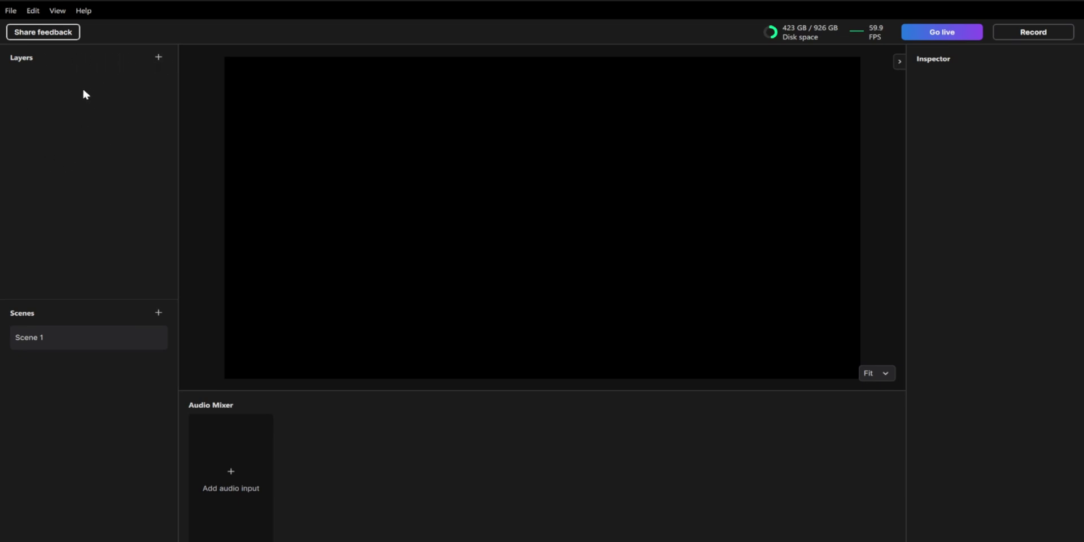
Step: Add a Video device layer using the Cam Link 4K camera as its source
click(158, 58)
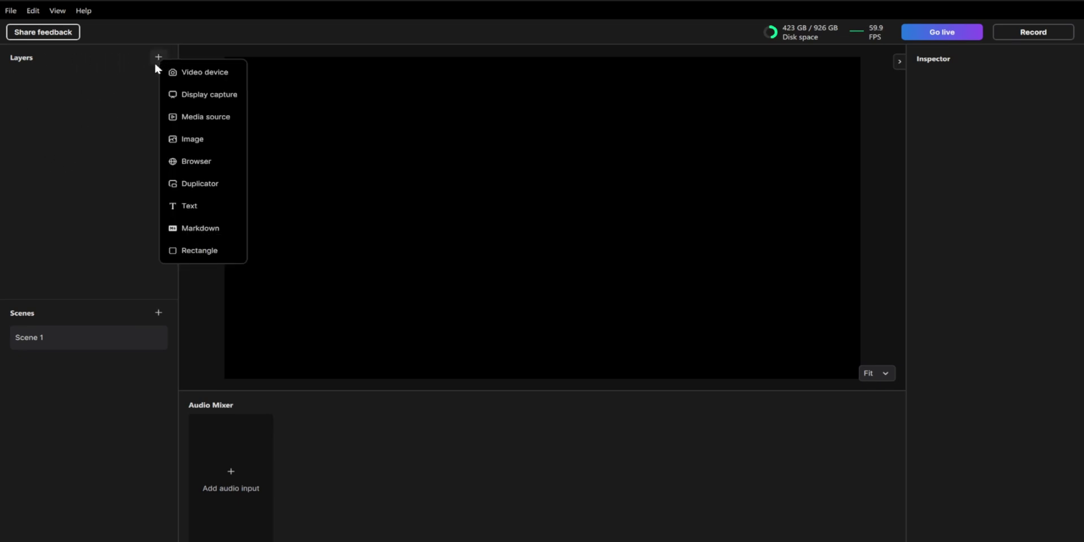
click(211, 73)
click(332, 142)
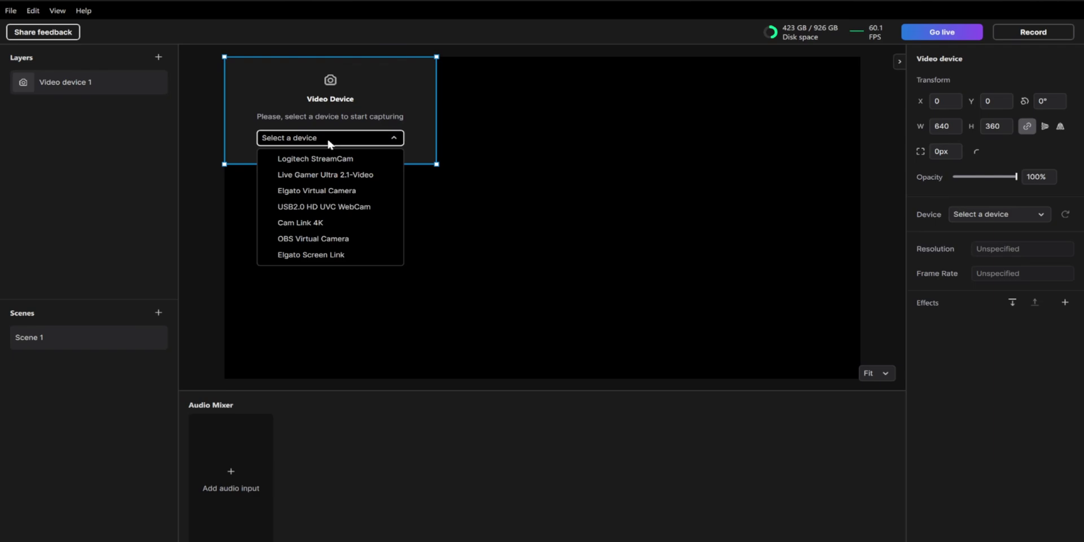
click(329, 225)
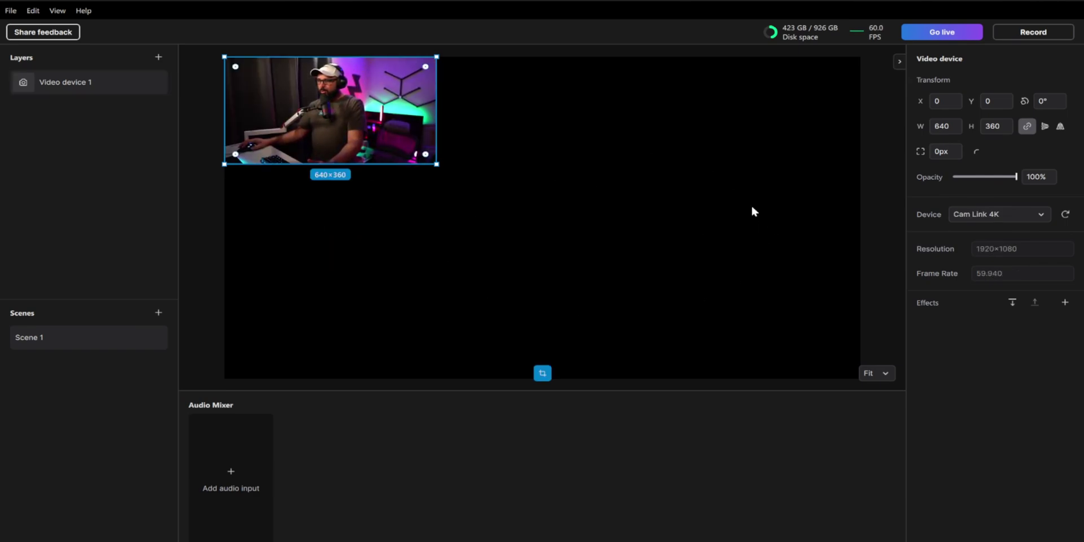
Step: Move the camera feed toward centre, test corner rounding, and crop it to 384x360
drag(336, 115, 456, 218)
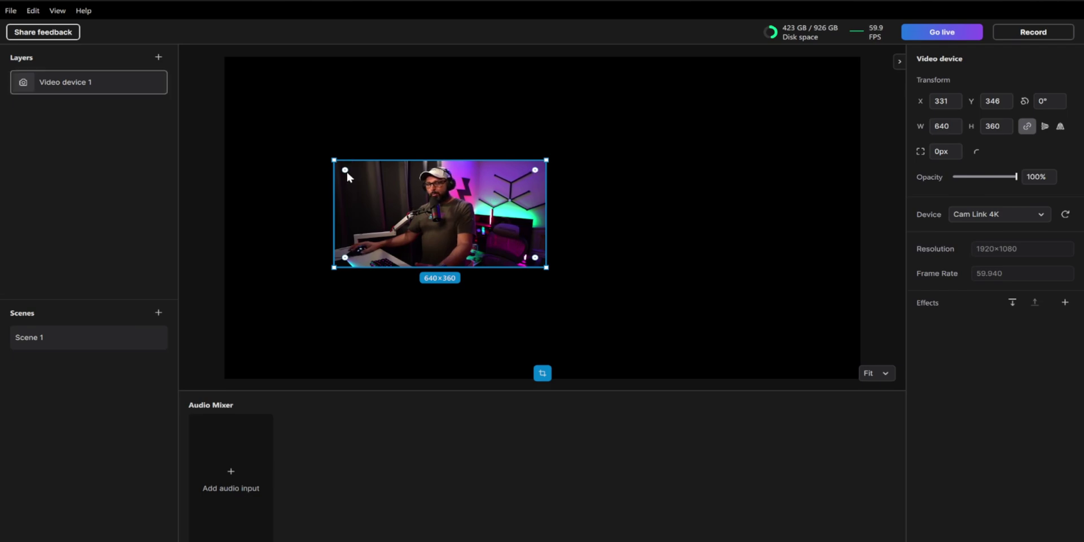
drag(345, 170, 368, 190)
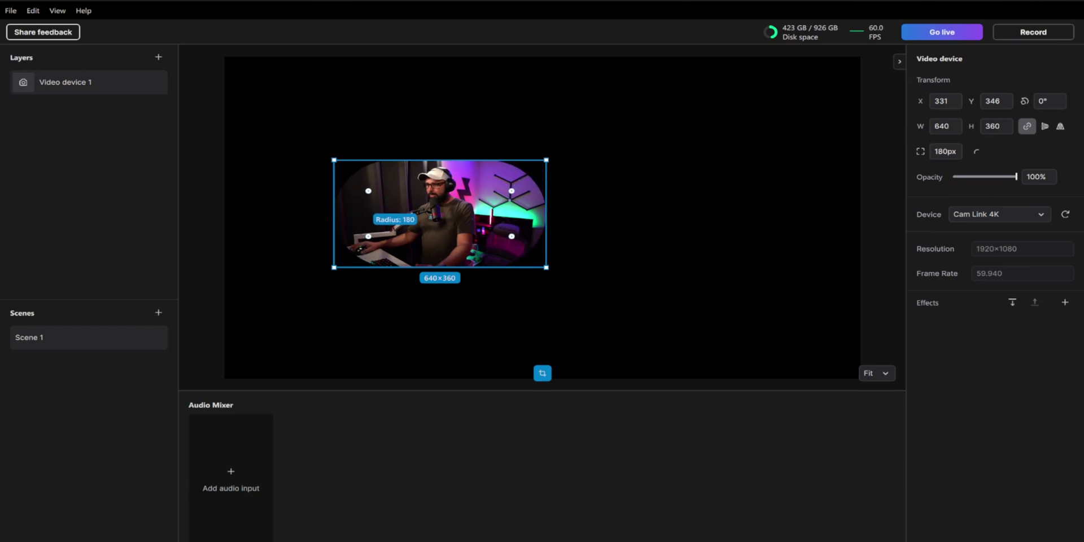
drag(395, 214, 361, 190)
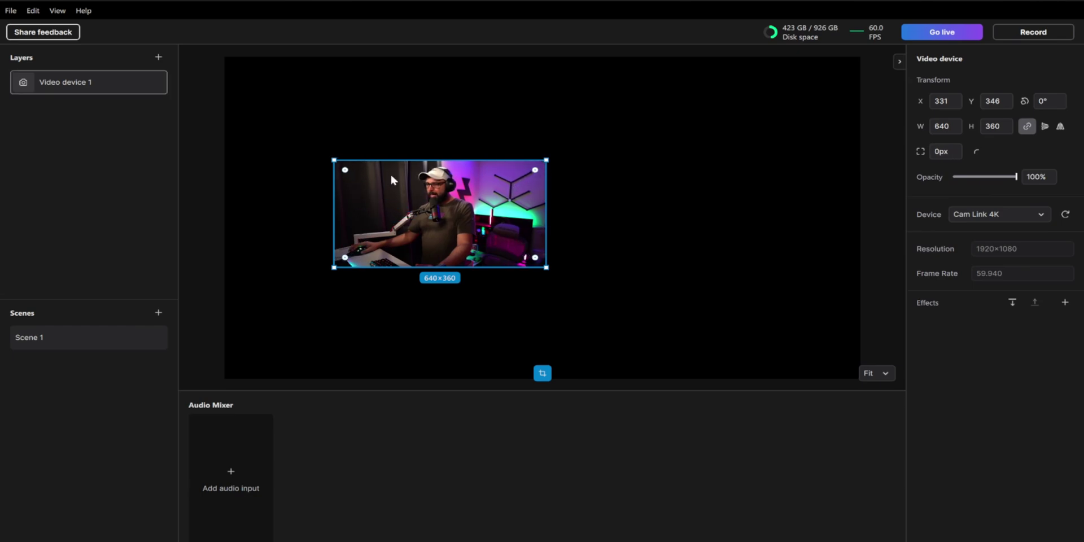
double_click(423, 214)
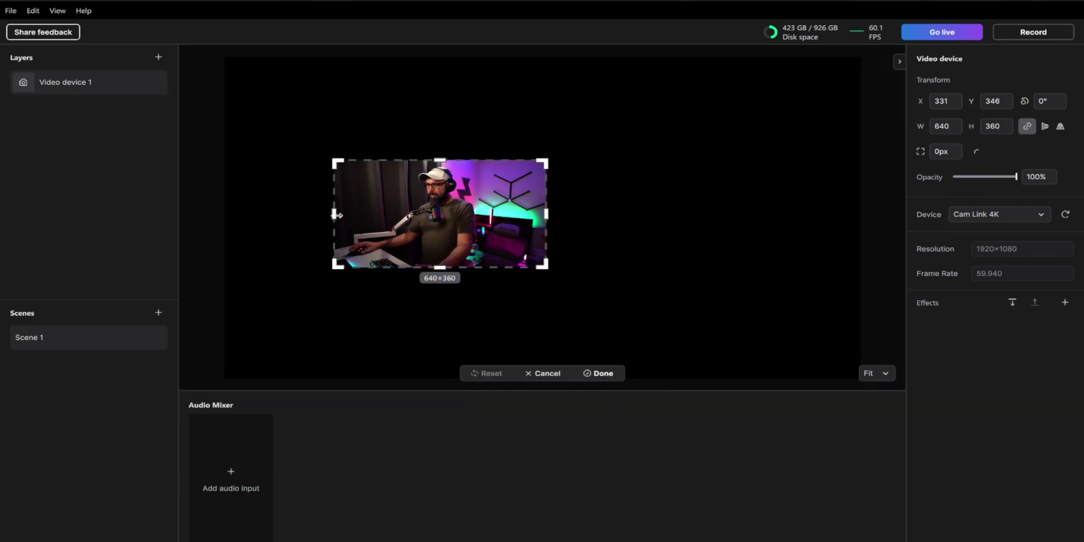
drag(337, 215, 377, 214)
drag(548, 215, 502, 215)
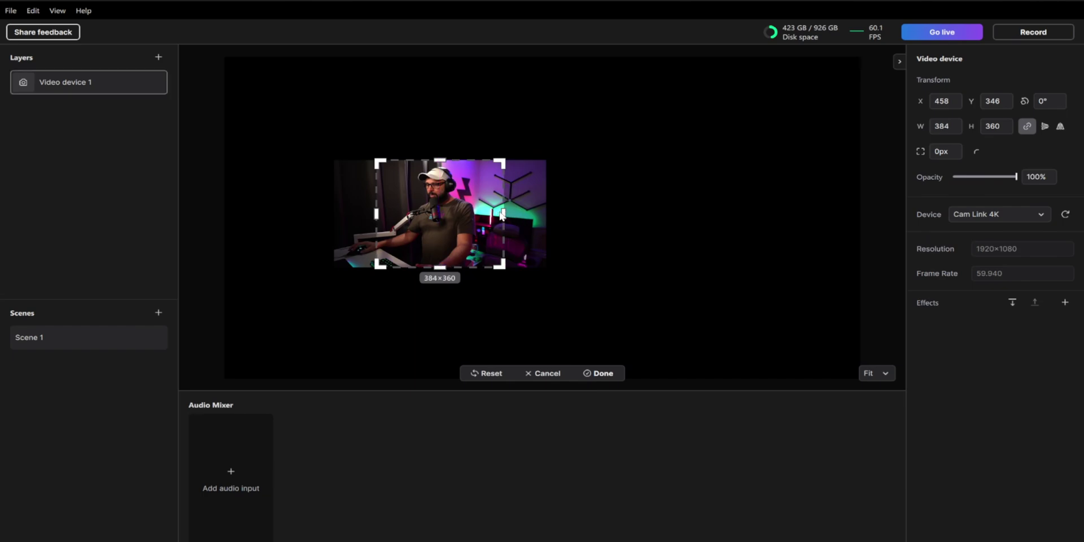
click(456, 306)
Step: Round the cropped camera feed's corners to a 64 px radius
click(435, 223)
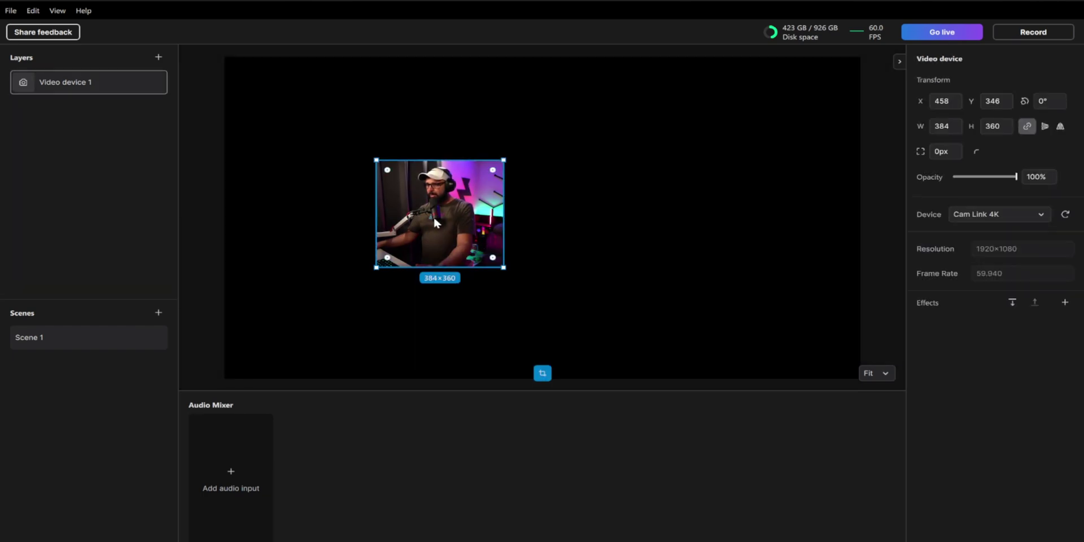
drag(388, 169, 395, 177)
click(550, 231)
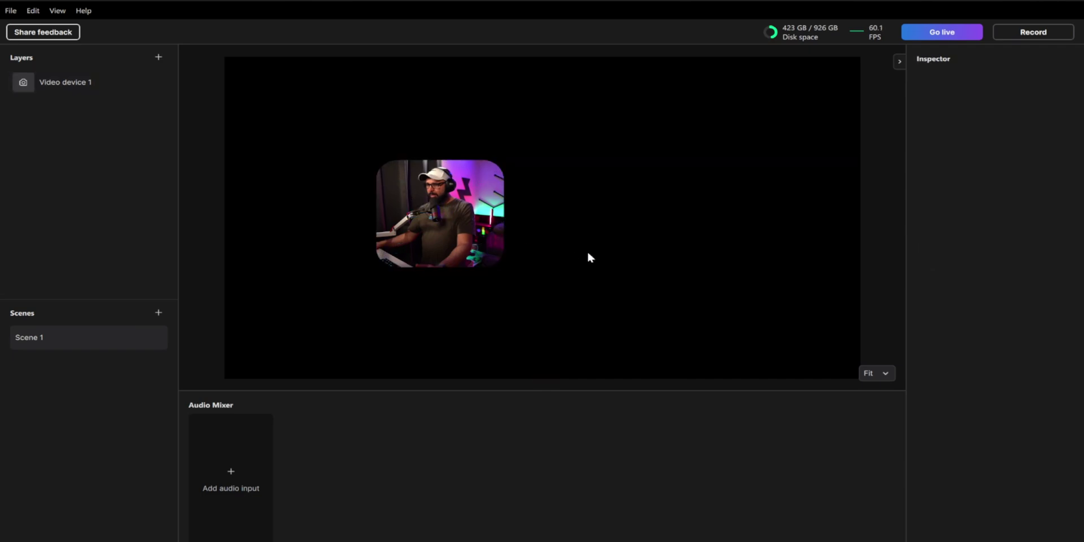
click(438, 218)
Step: Reset the crop to the full 640x360 frame and fit the feed to the canvas
right_click(432, 220)
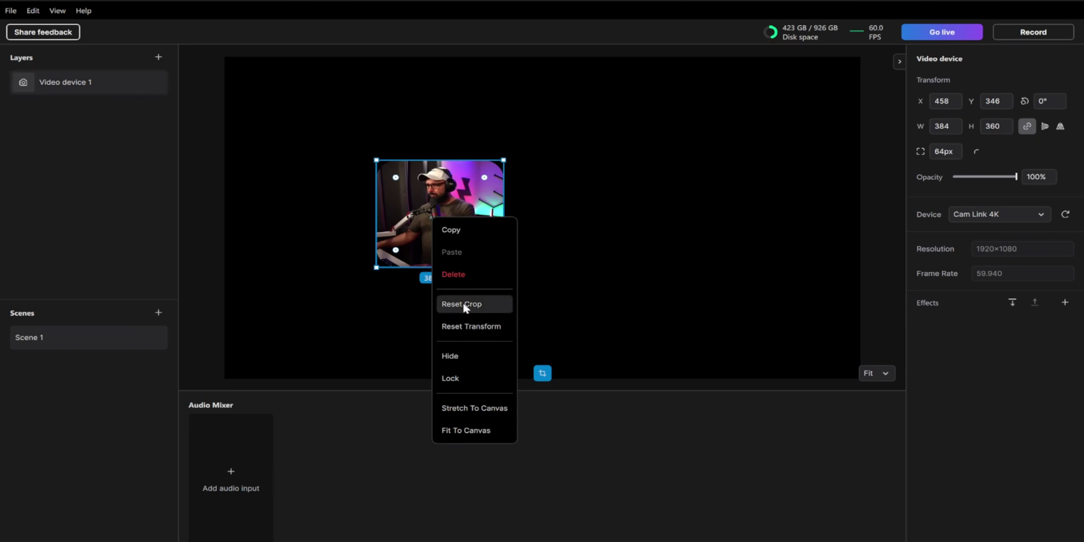
click(467, 306)
right_click(434, 210)
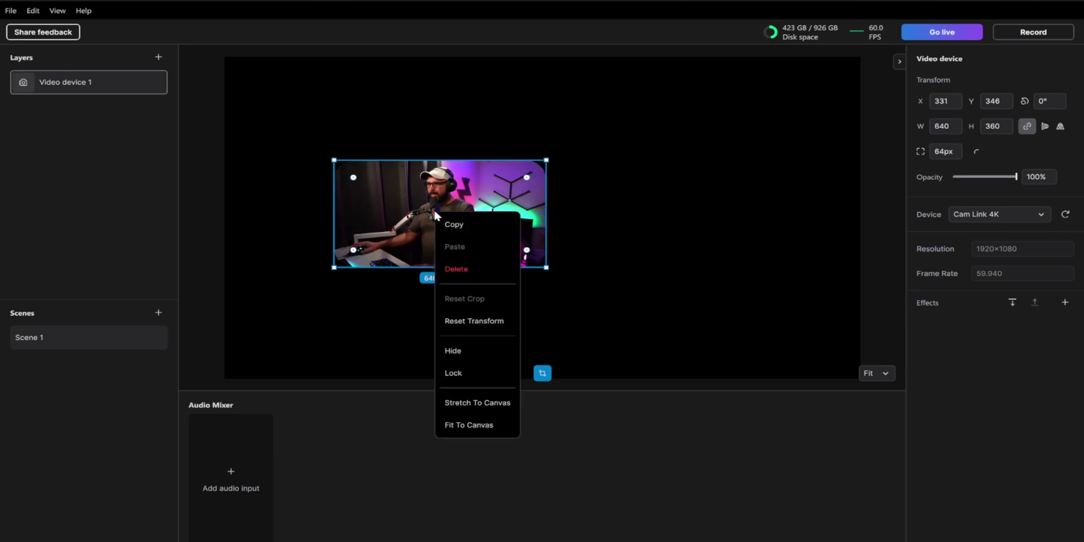
click(480, 425)
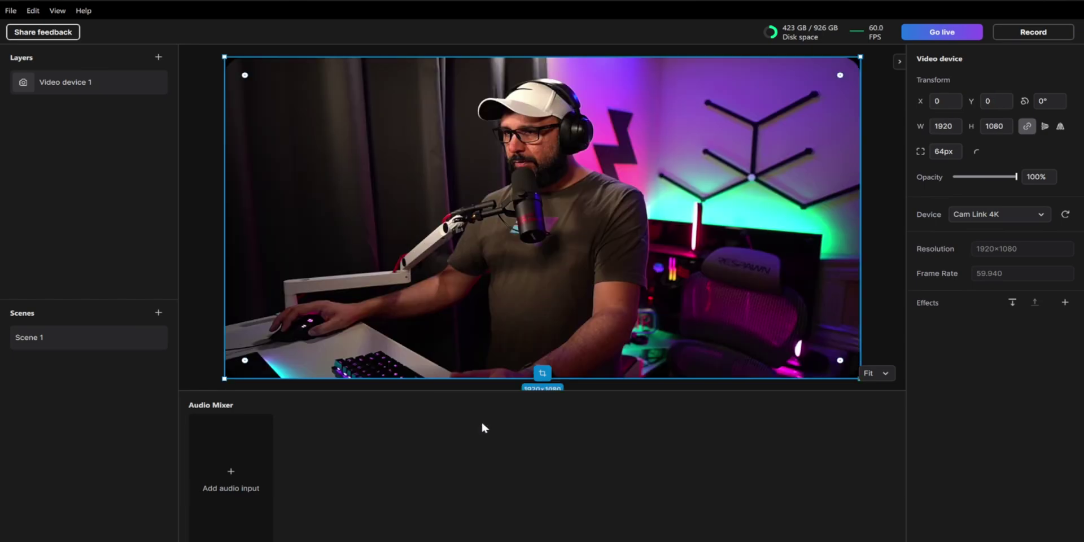
click(210, 271)
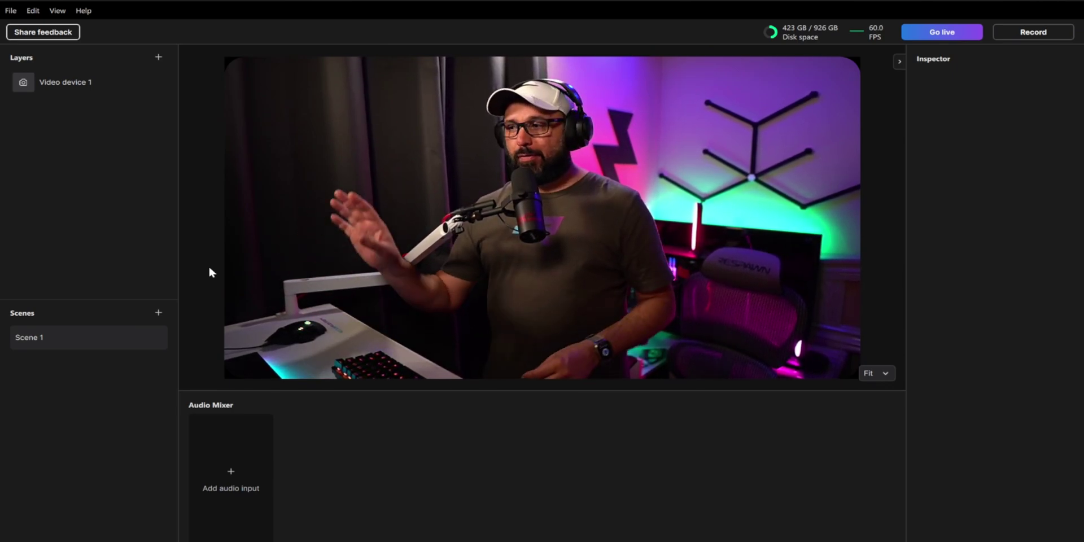
Step: Open the app Preferences from the File menu
click(265, 251)
click(206, 221)
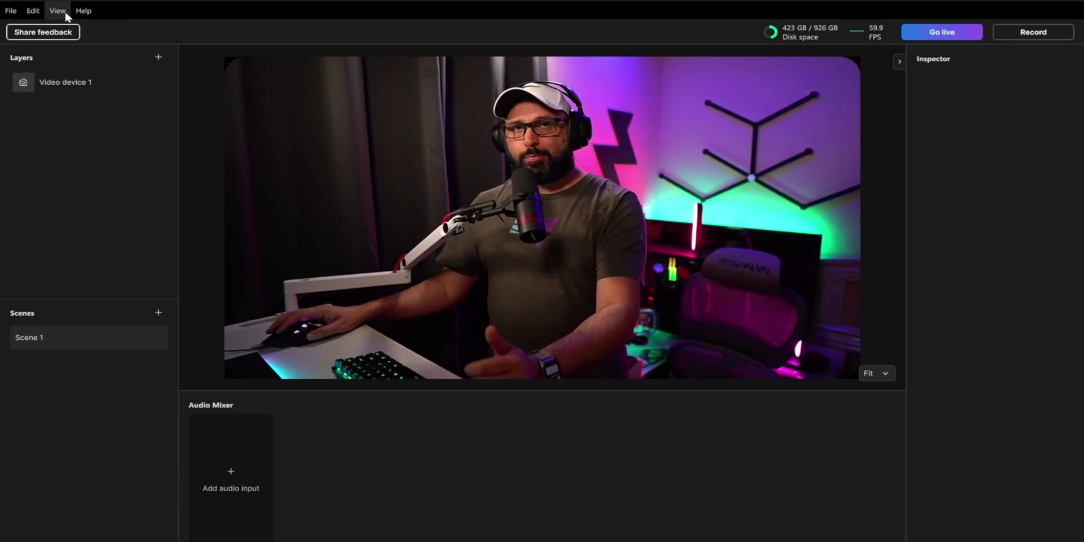
click(11, 12)
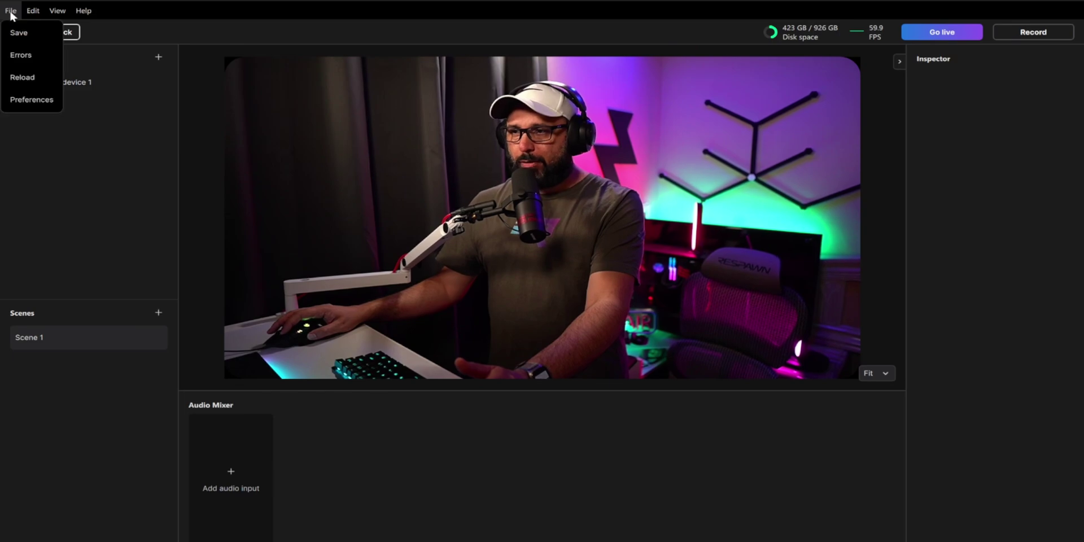
click(33, 101)
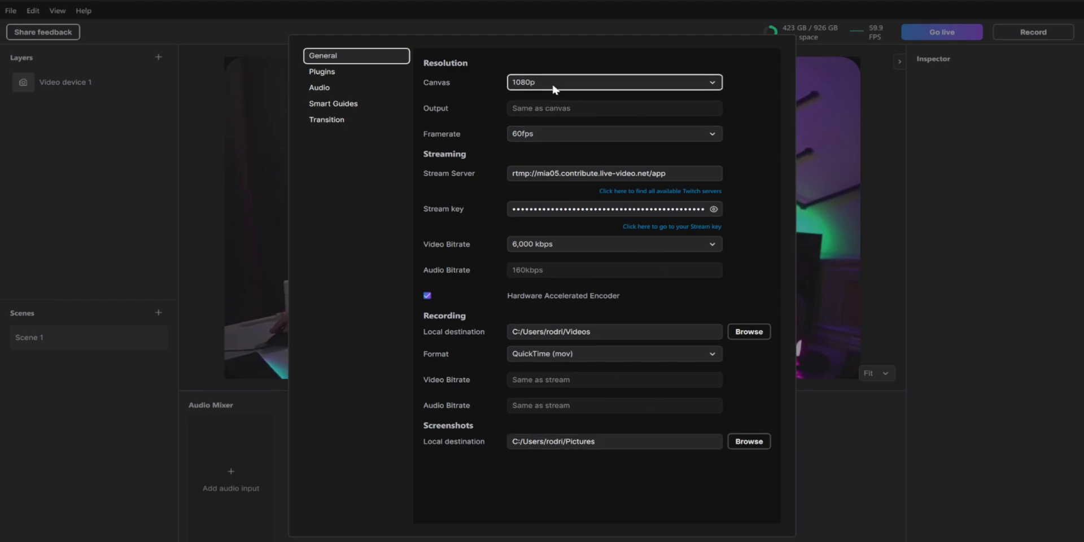
Step: Keep the canvas resolution at 1080p and the frame rate at 60fps
click(605, 87)
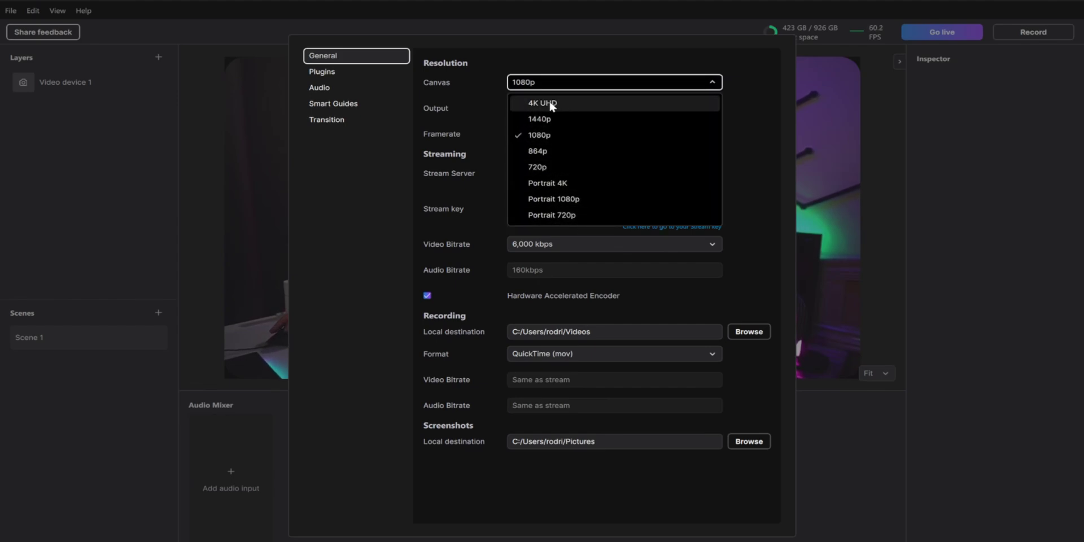
click(540, 84)
click(537, 86)
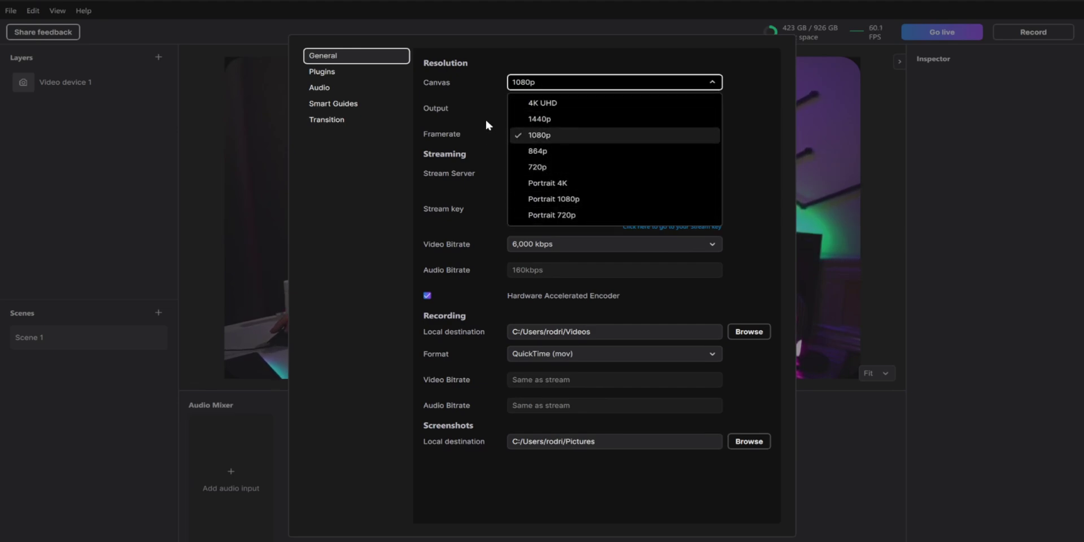
click(533, 83)
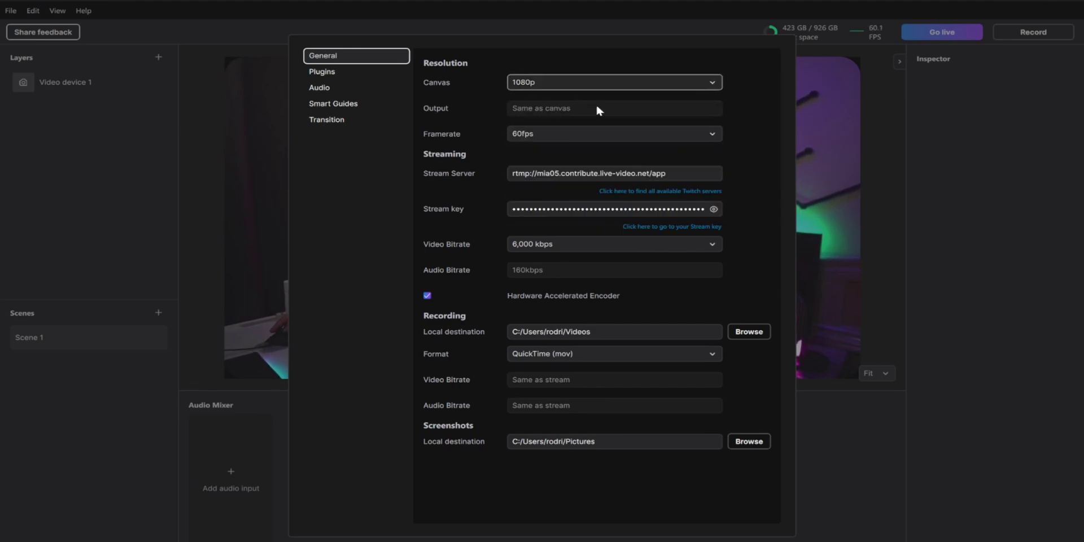
click(576, 82)
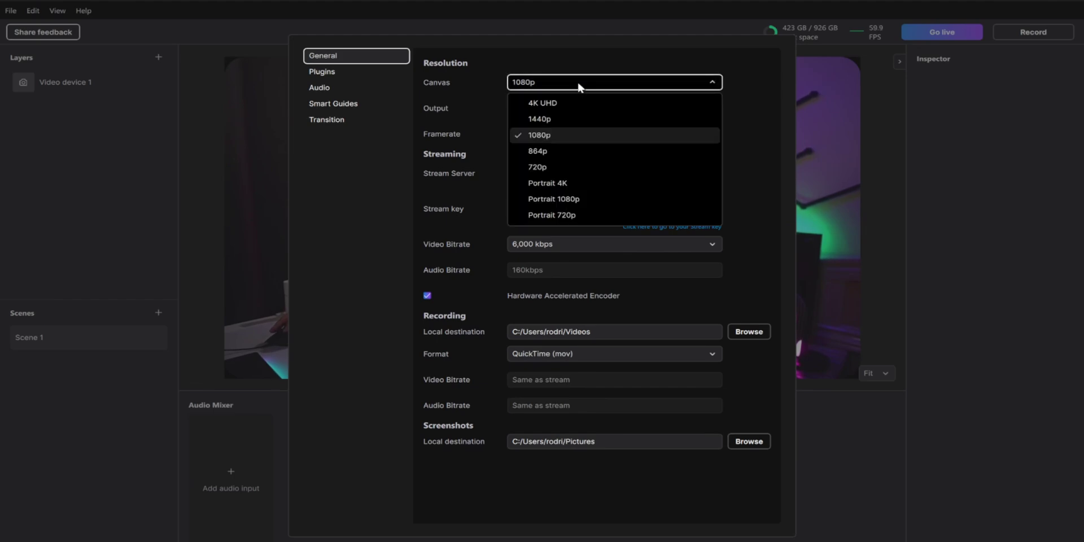
click(701, 71)
click(553, 133)
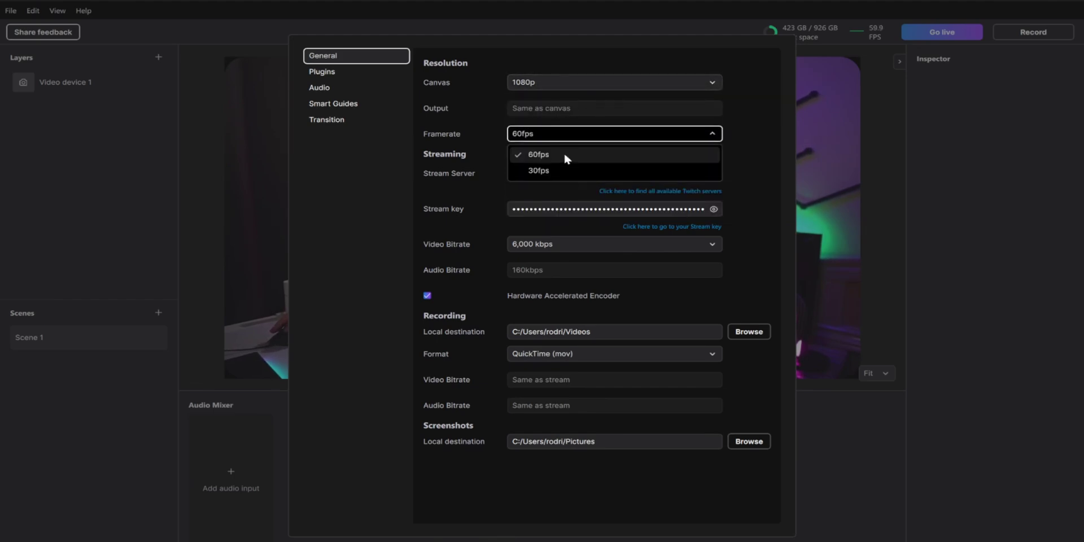
click(744, 141)
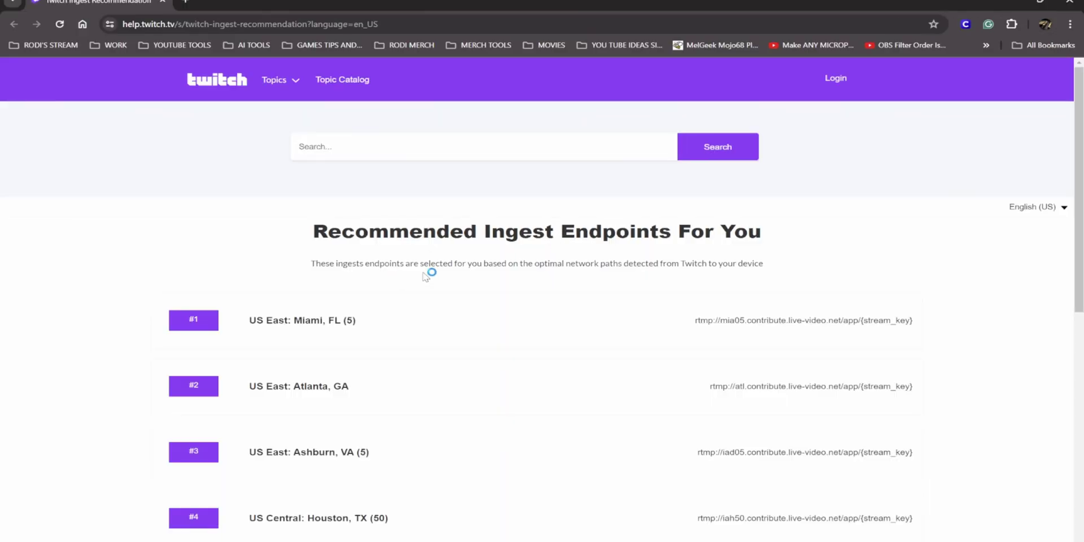
Step: Review Twitch's recommended ingest endpoints, open the stream key page, then return to Meld's settings
scroll(559, 281, down, 2)
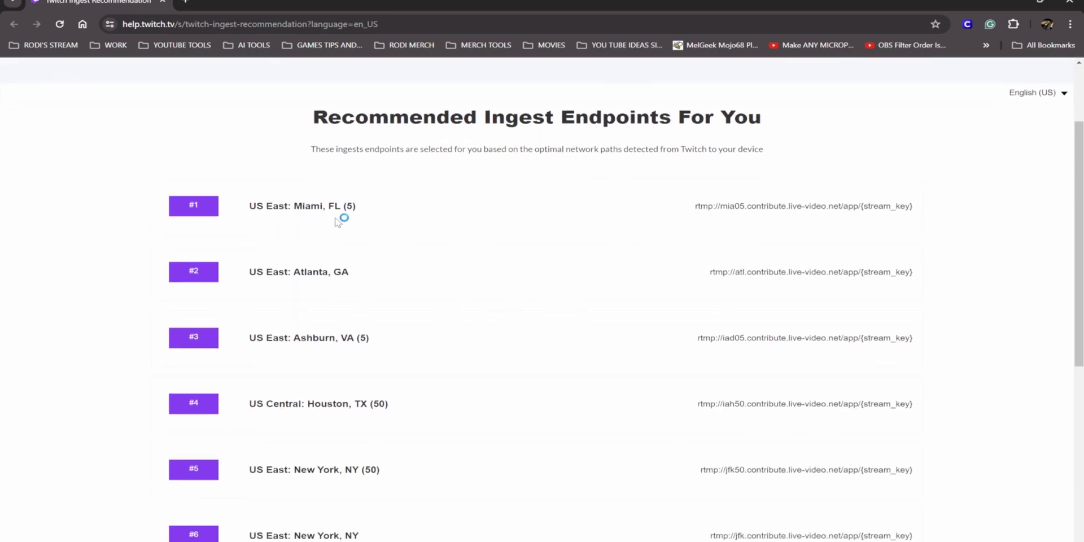
scroll(395, 387, down, 7)
scroll(425, 384, up, 4)
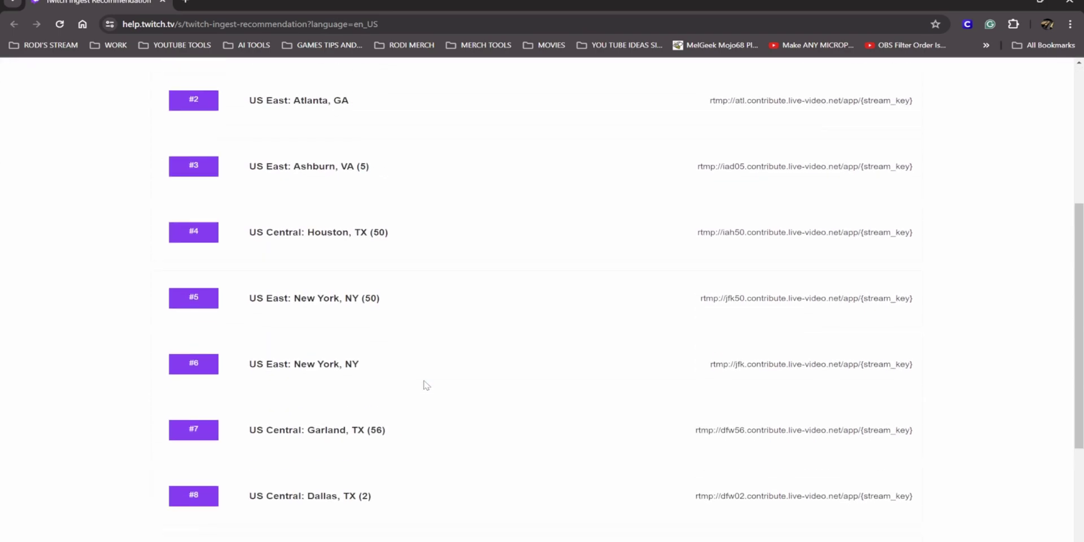
scroll(426, 384, up, 3)
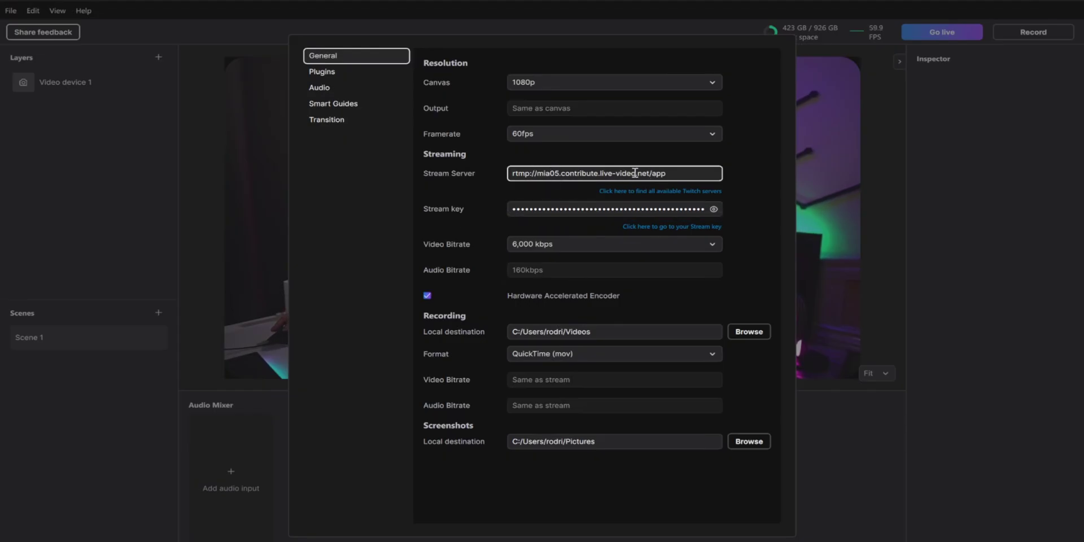
click(438, 210)
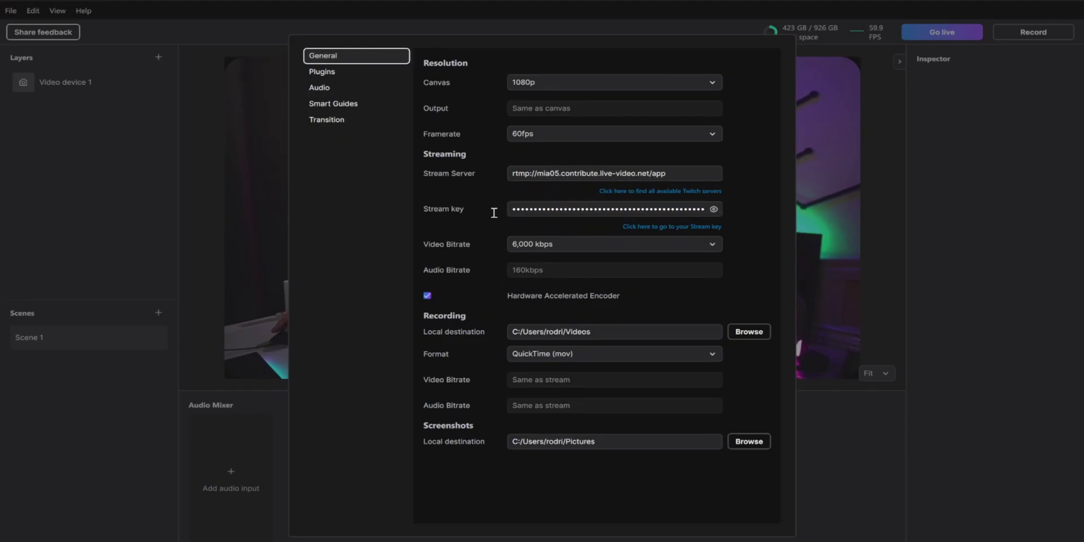
click(673, 227)
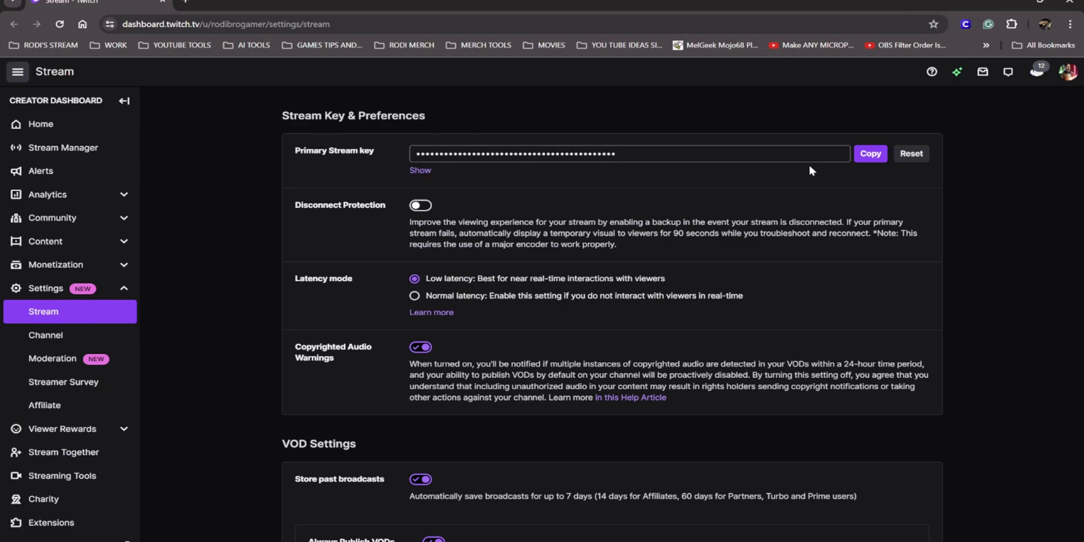
click(164, 4)
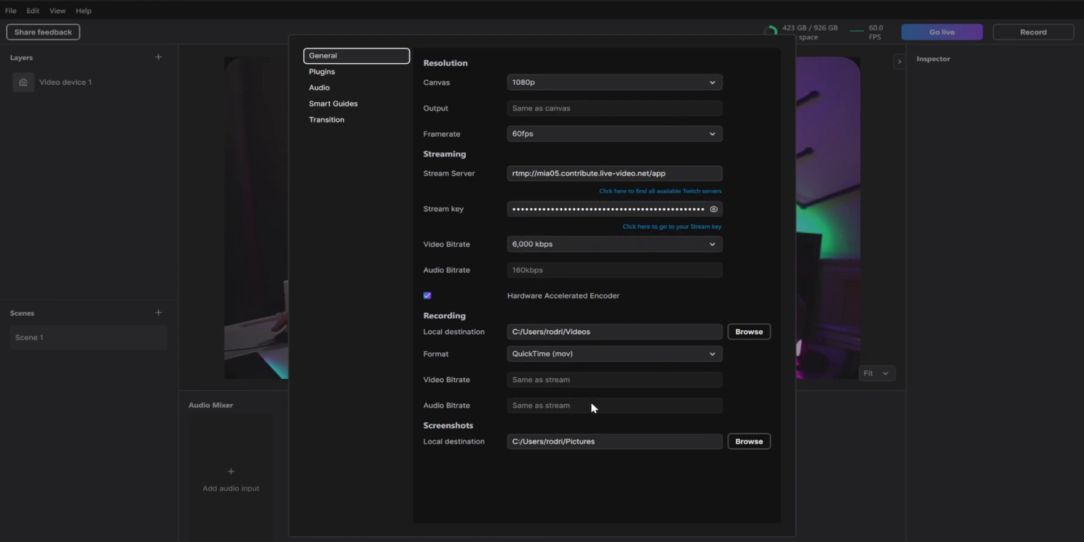
click(683, 176)
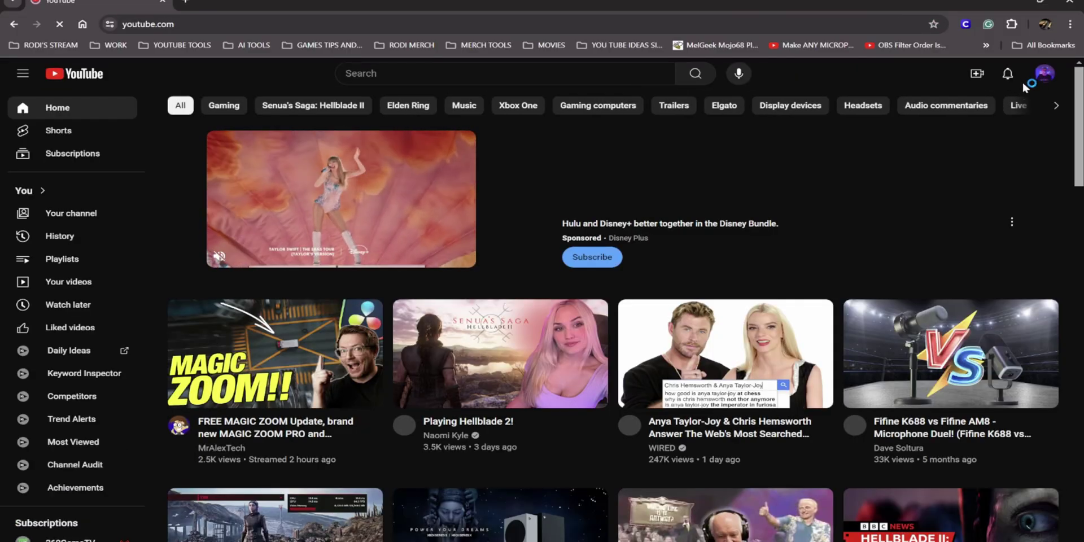
click(978, 78)
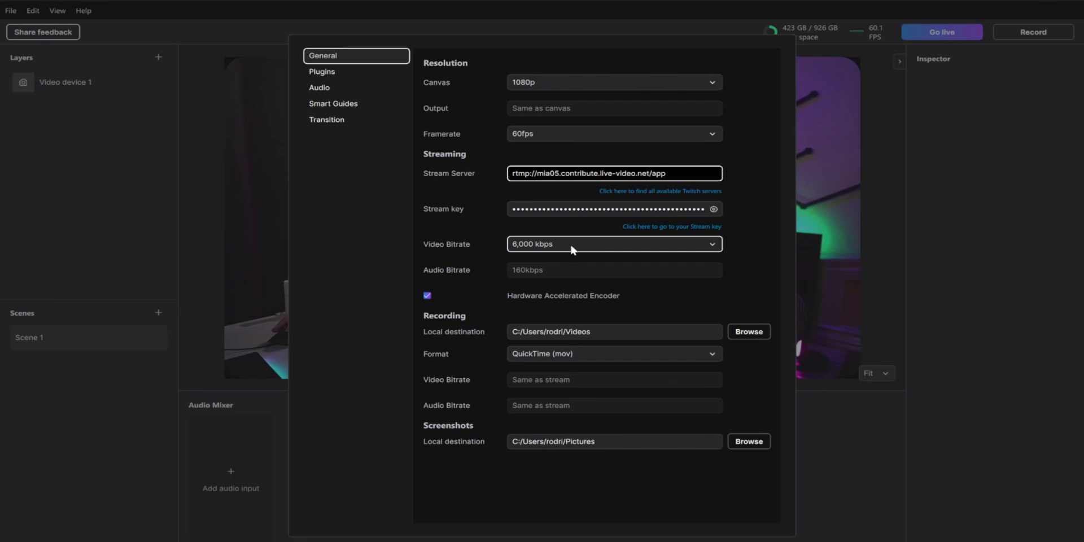
Step: Keep the recording video bitrate at 6,000 kbps
click(573, 249)
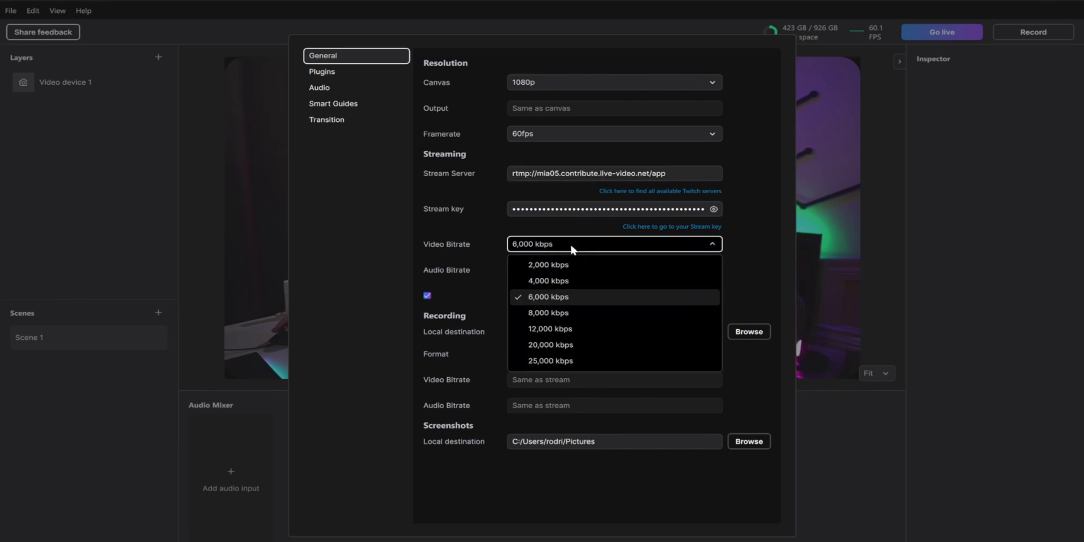
click(570, 296)
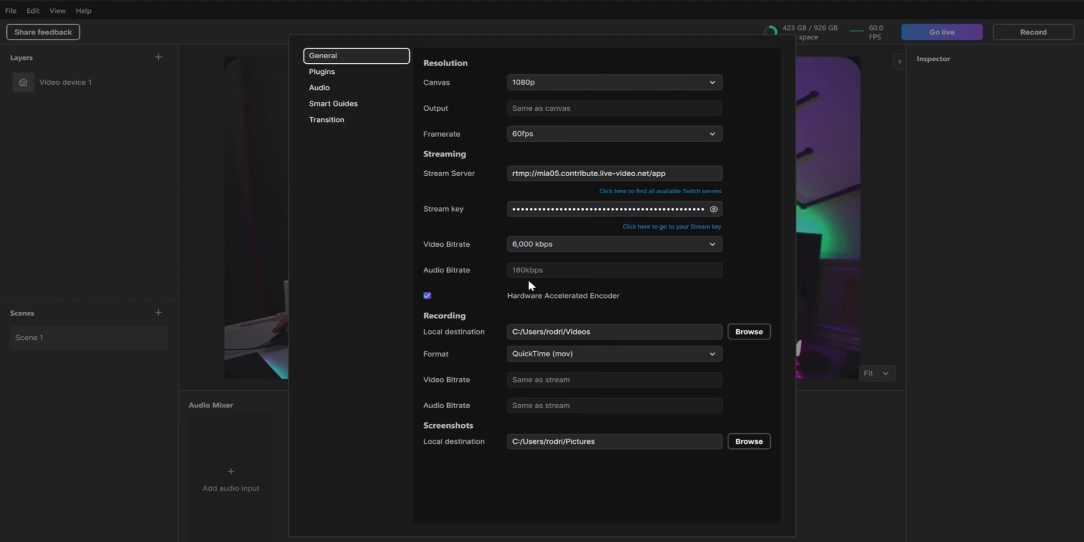
click(569, 247)
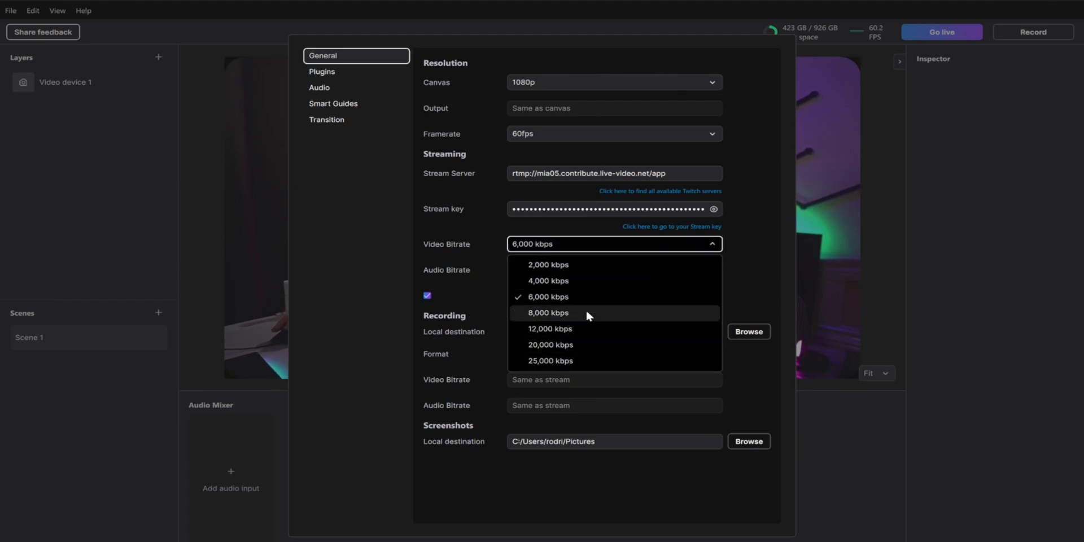
click(736, 272)
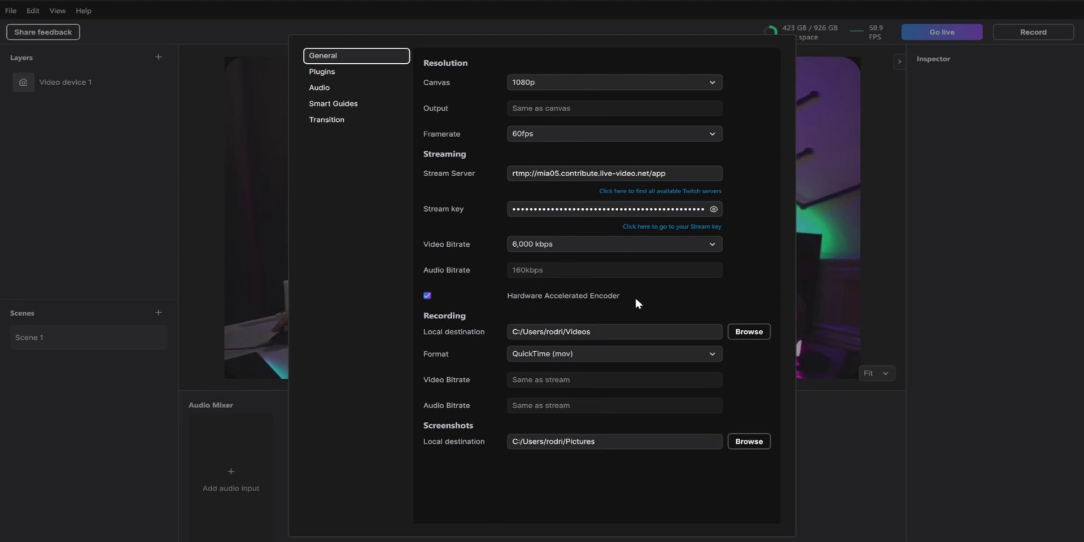
Step: Keep the recording format as QuickTime (mov)
click(589, 332)
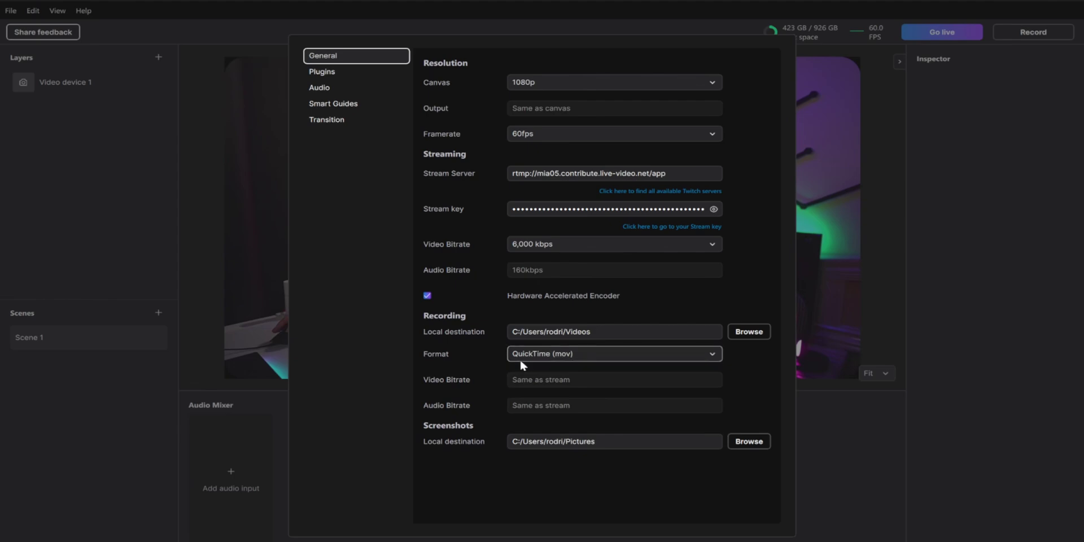
click(644, 359)
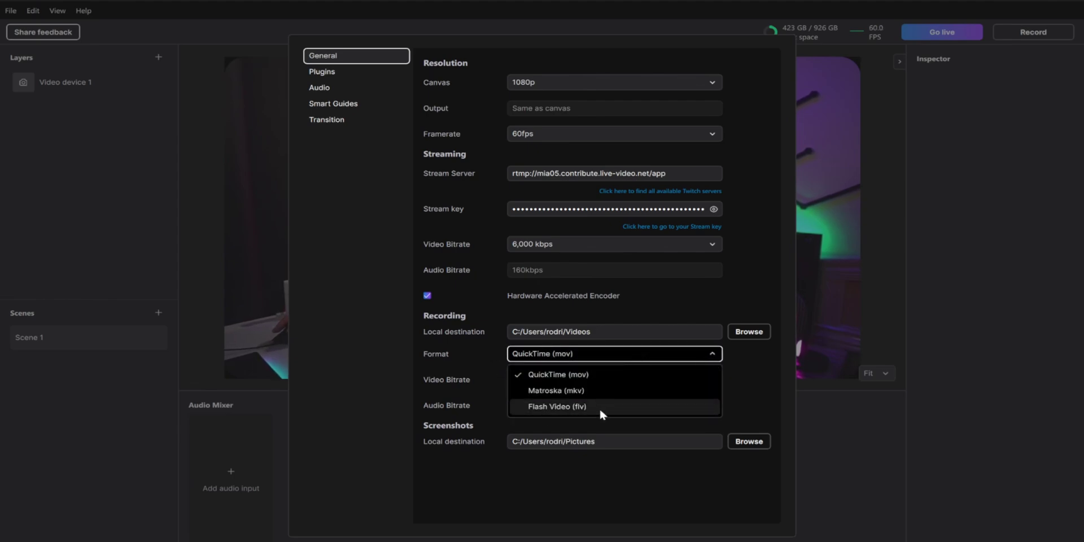
click(437, 385)
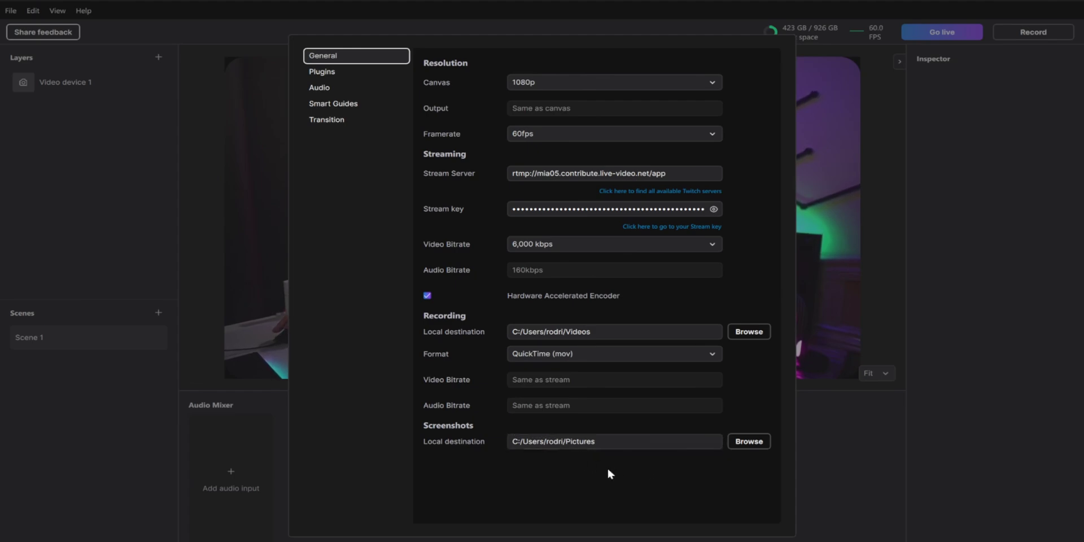
Step: Browse the Plugins, Audio and Smart Guides settings, keeping System Default as audio output
click(337, 71)
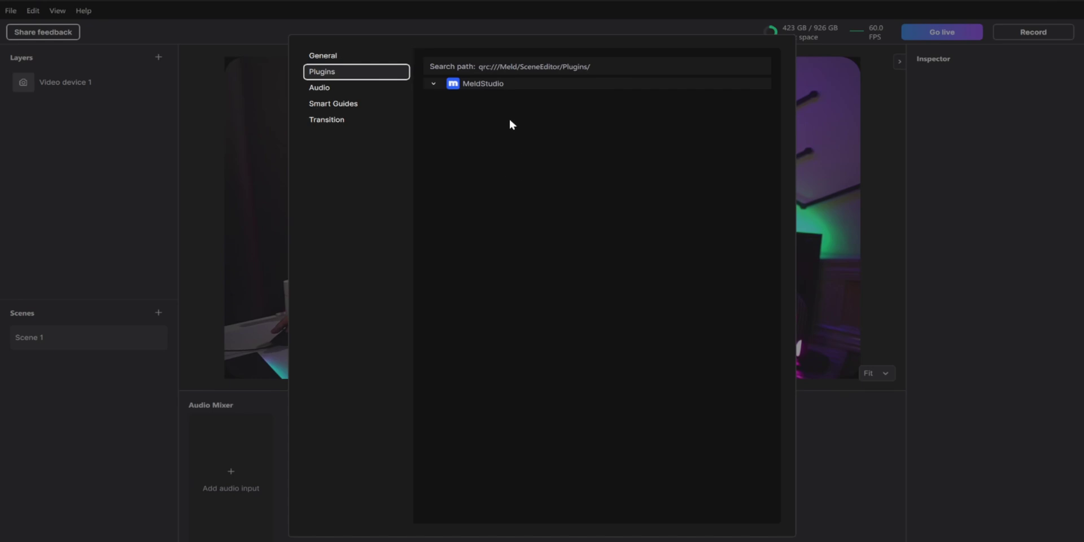
click(319, 87)
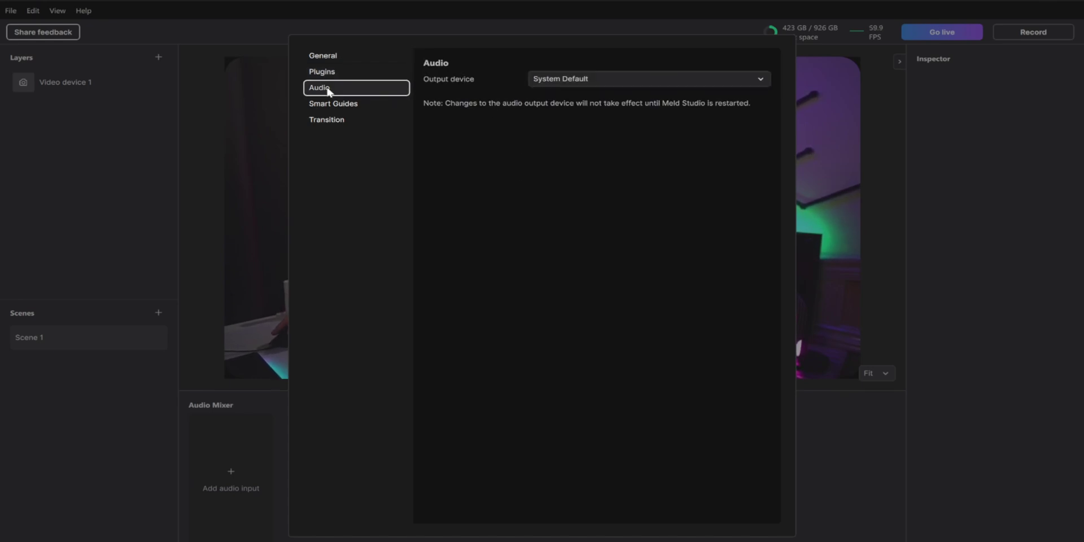
click(598, 85)
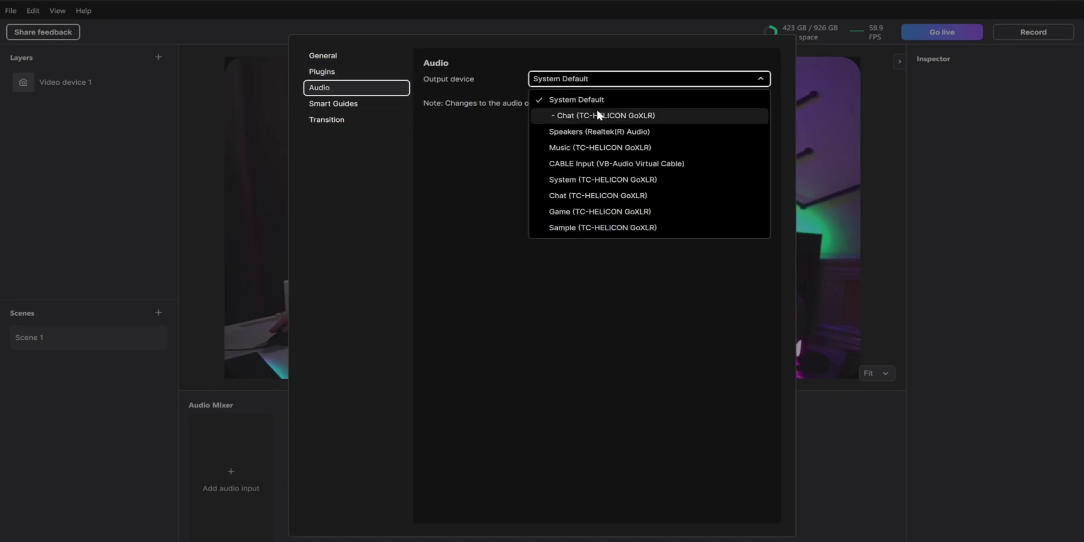
click(475, 161)
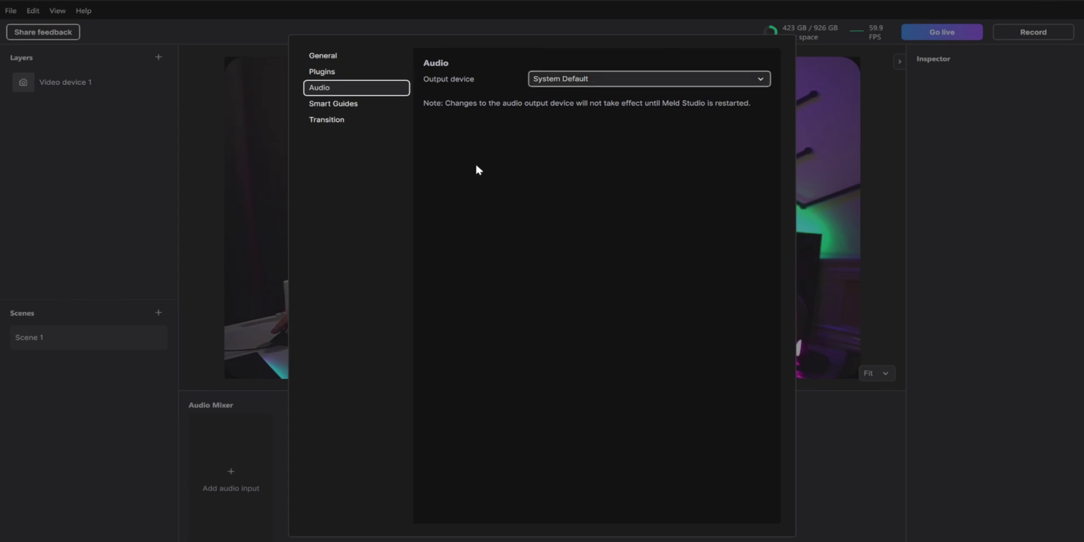
click(621, 82)
click(339, 104)
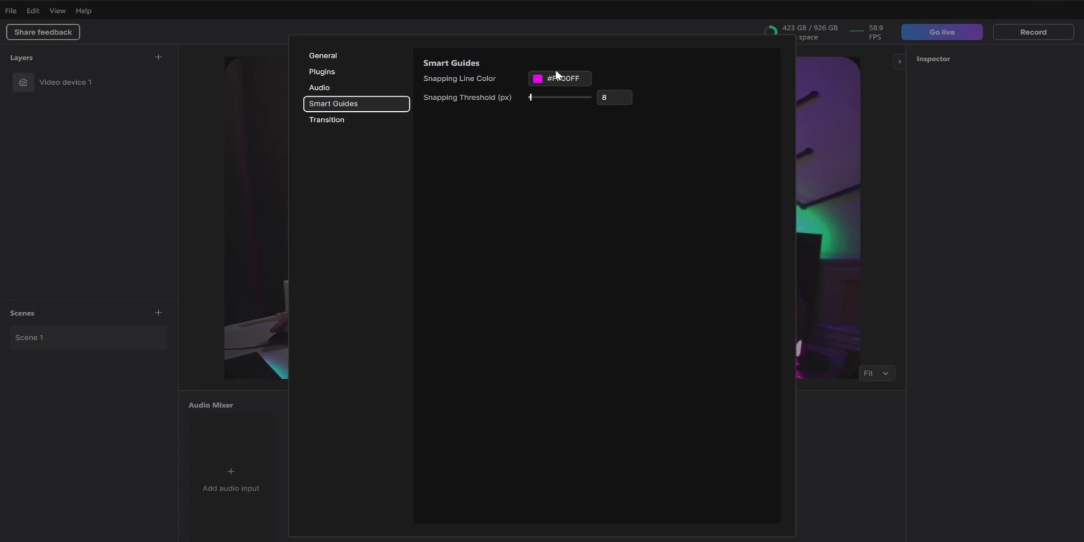
Step: Set the global scene transition to Move and close Preferences
click(339, 119)
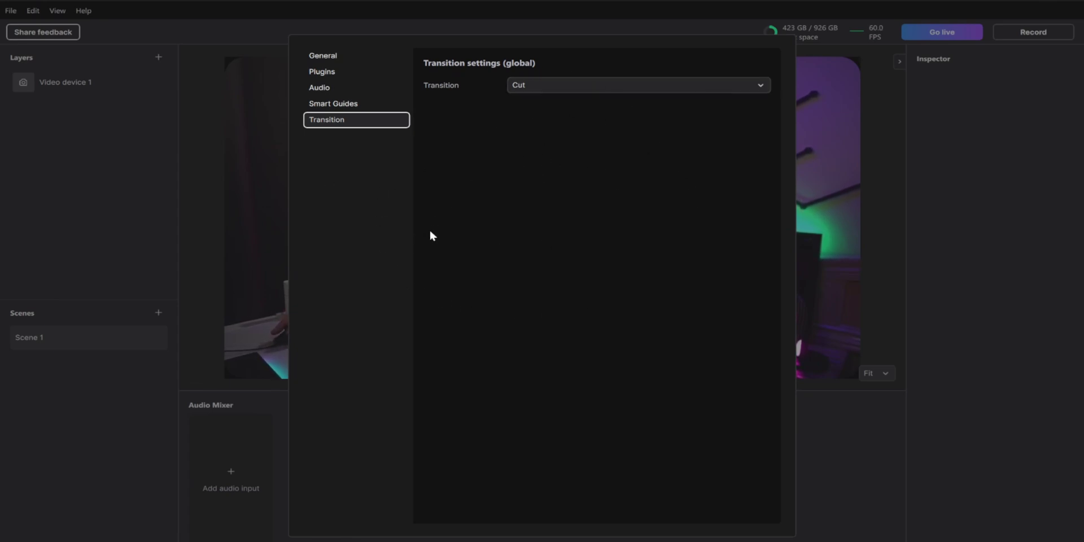
click(548, 86)
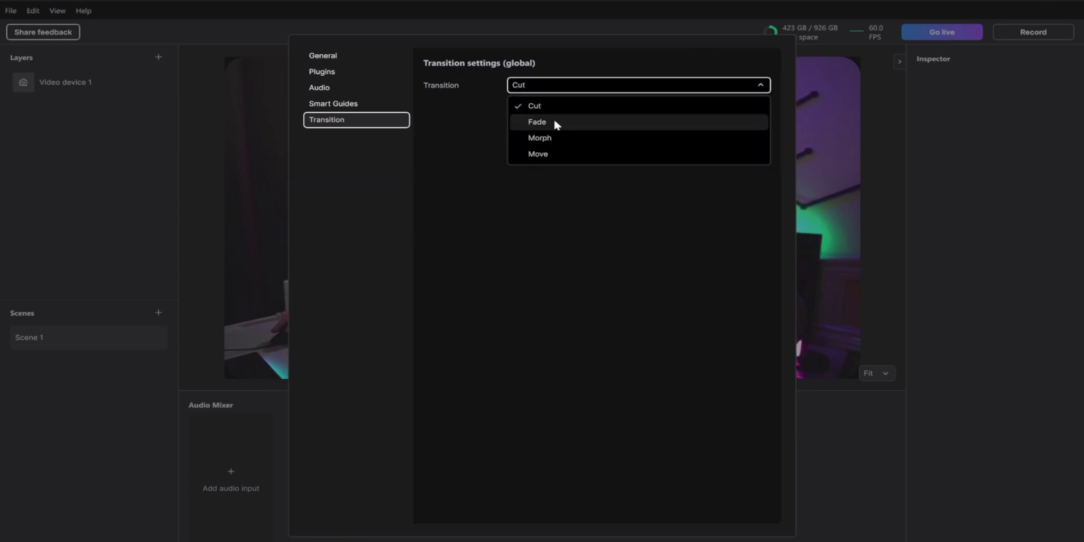
click(554, 120)
click(571, 85)
click(558, 137)
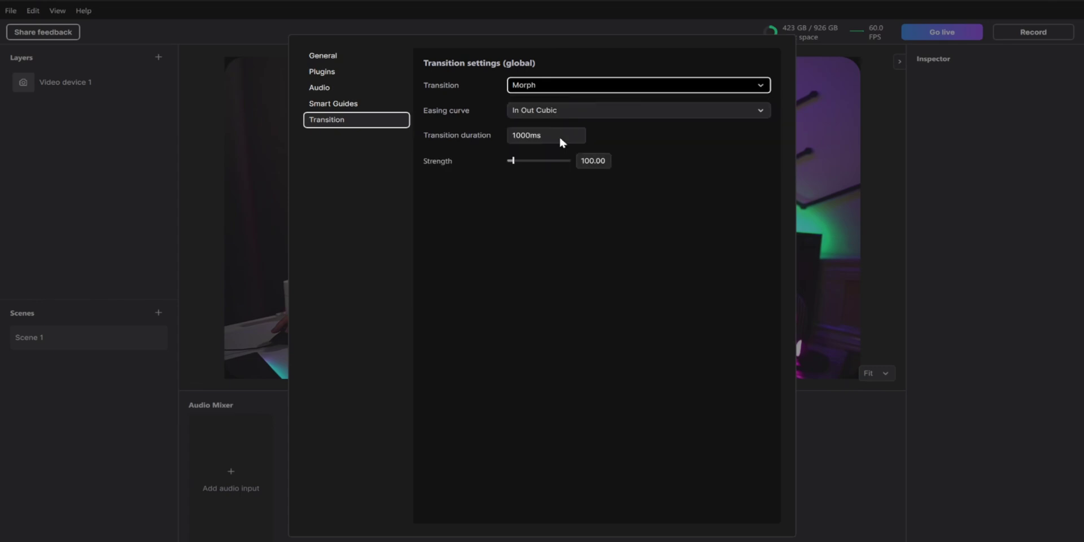
click(561, 155)
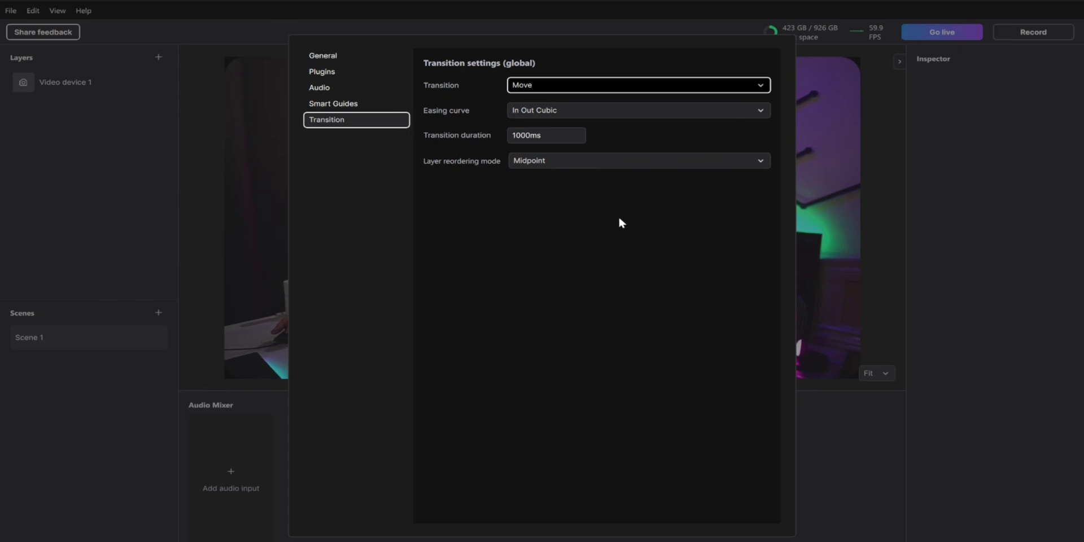
key(Escape)
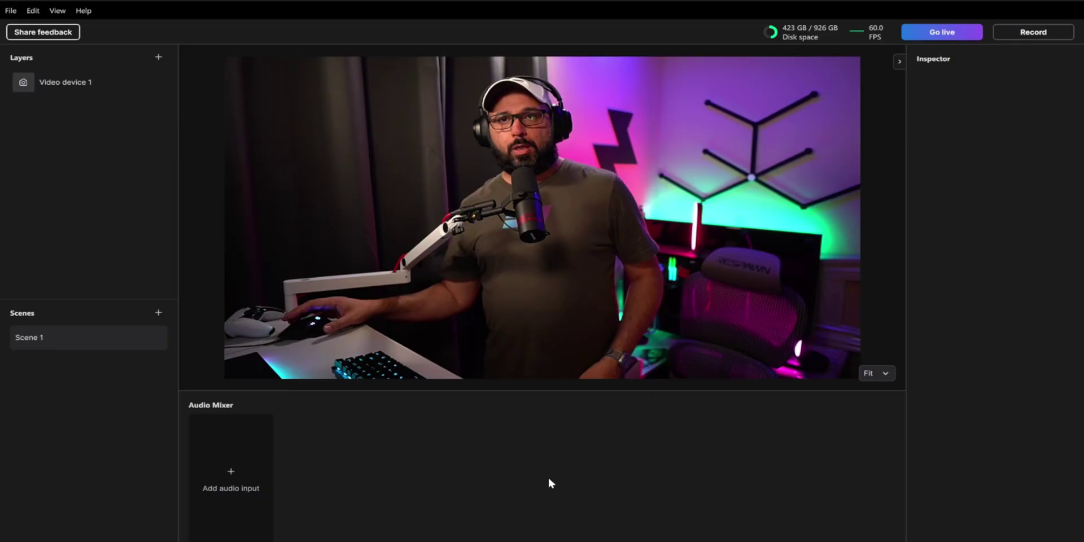
click(11, 14)
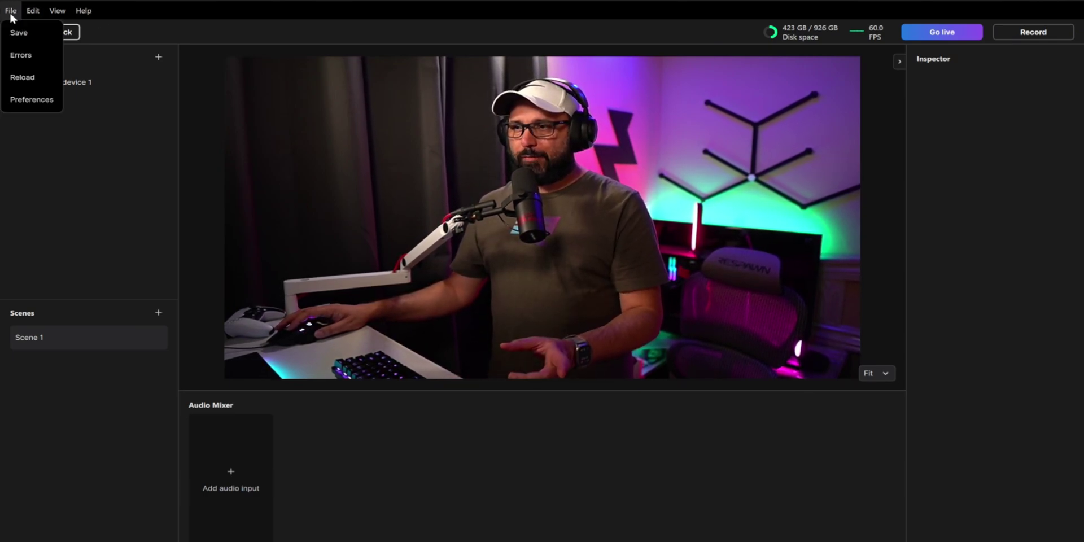
click(42, 58)
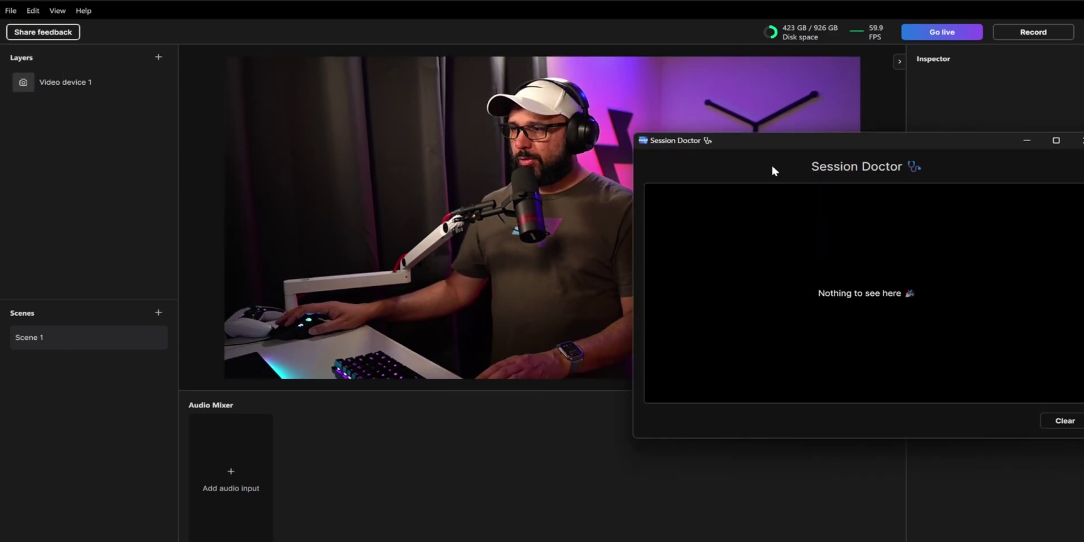
drag(797, 140, 604, 131)
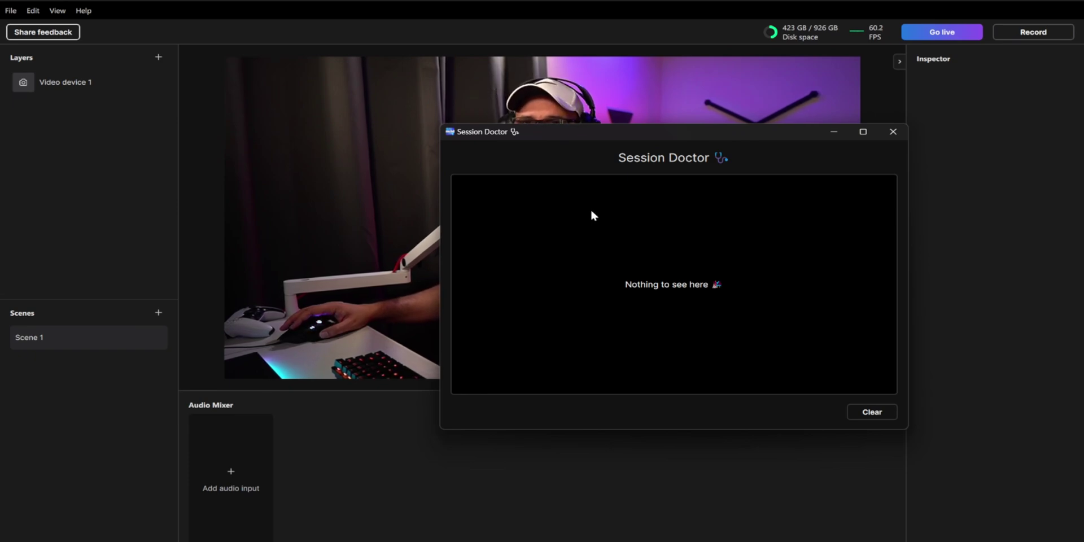
click(11, 10)
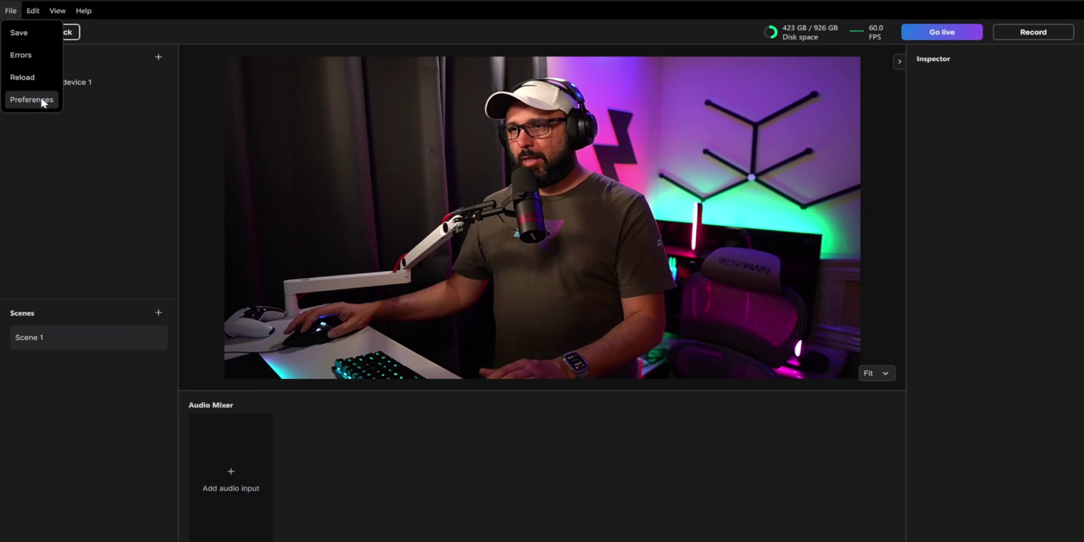
click(33, 10)
click(56, 11)
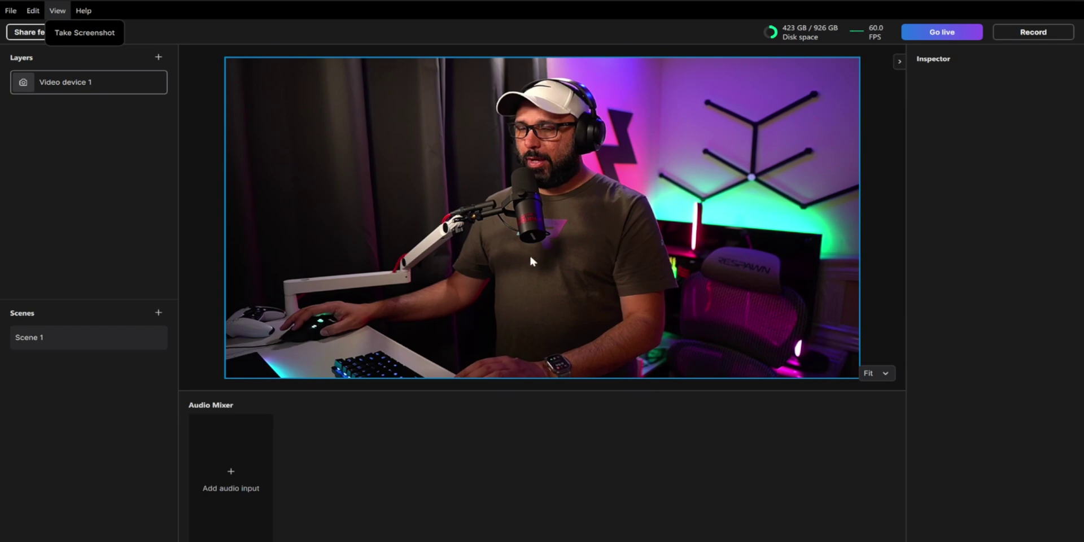
click(83, 12)
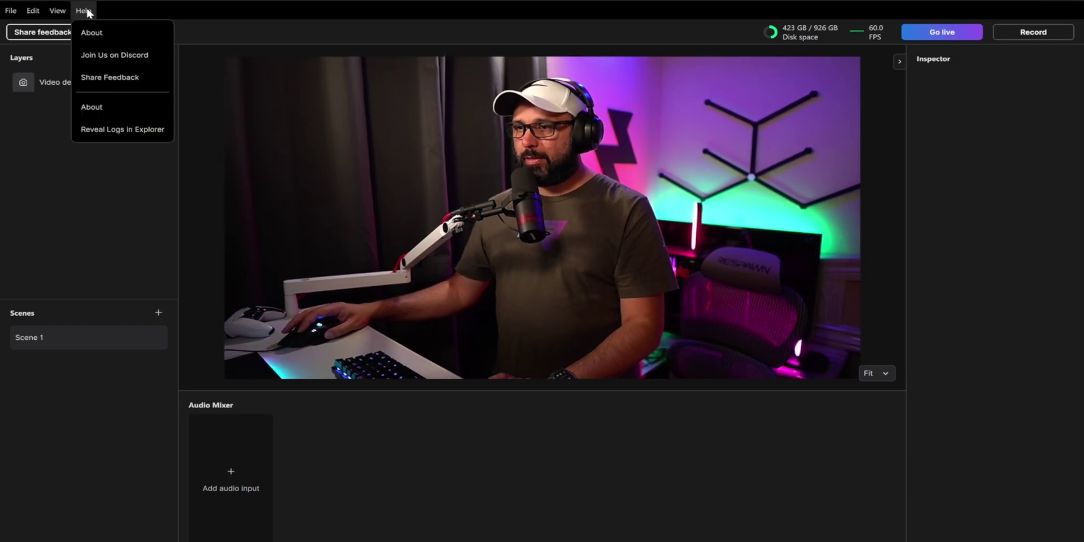
click(119, 32)
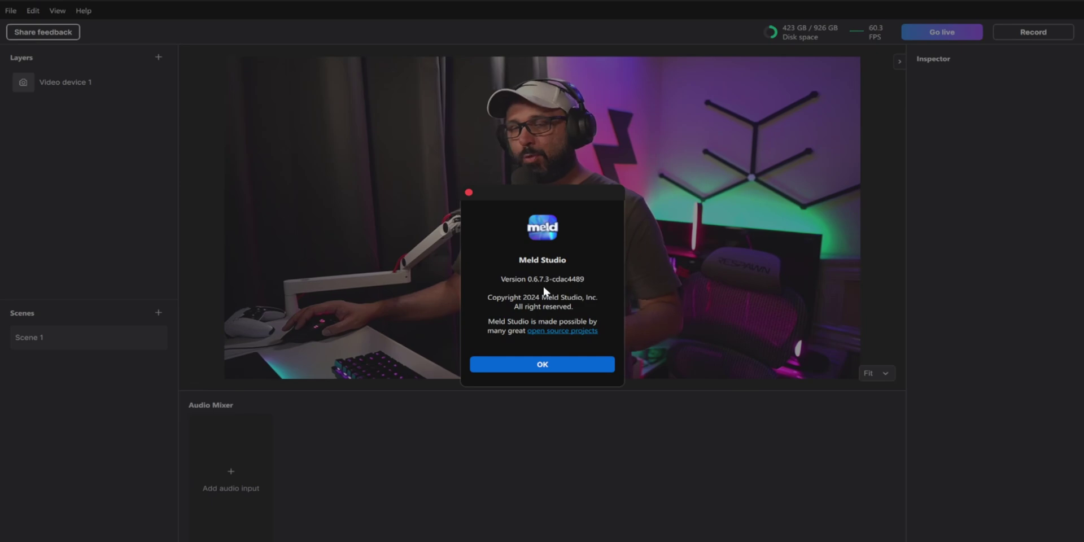
click(540, 364)
click(83, 12)
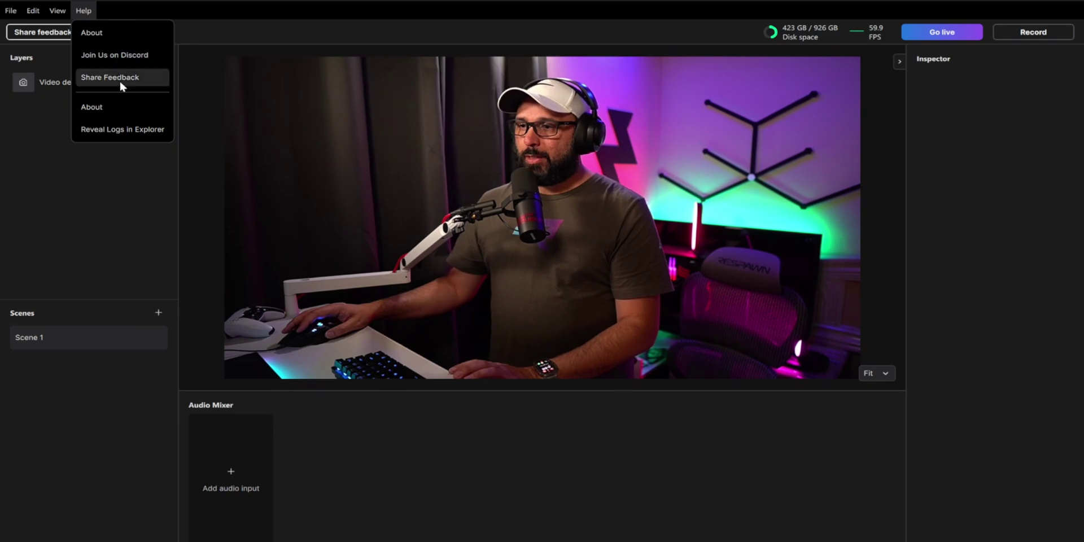
click(120, 107)
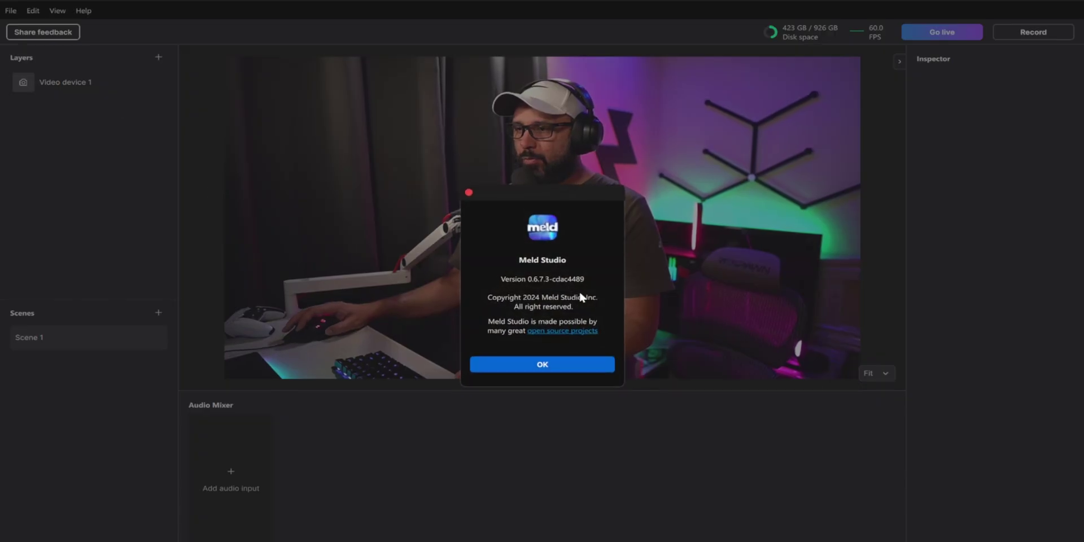
click(542, 365)
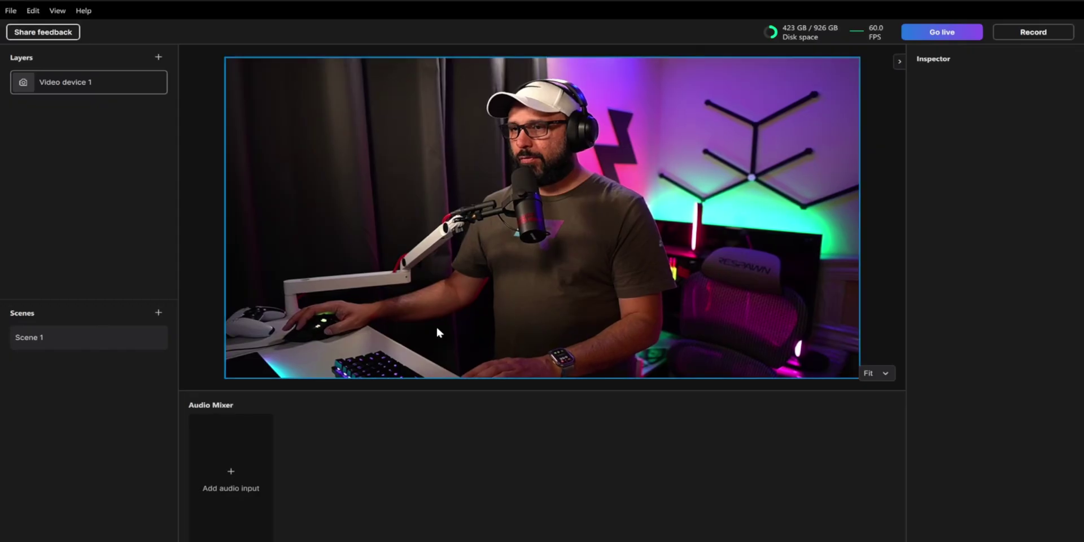
click(84, 10)
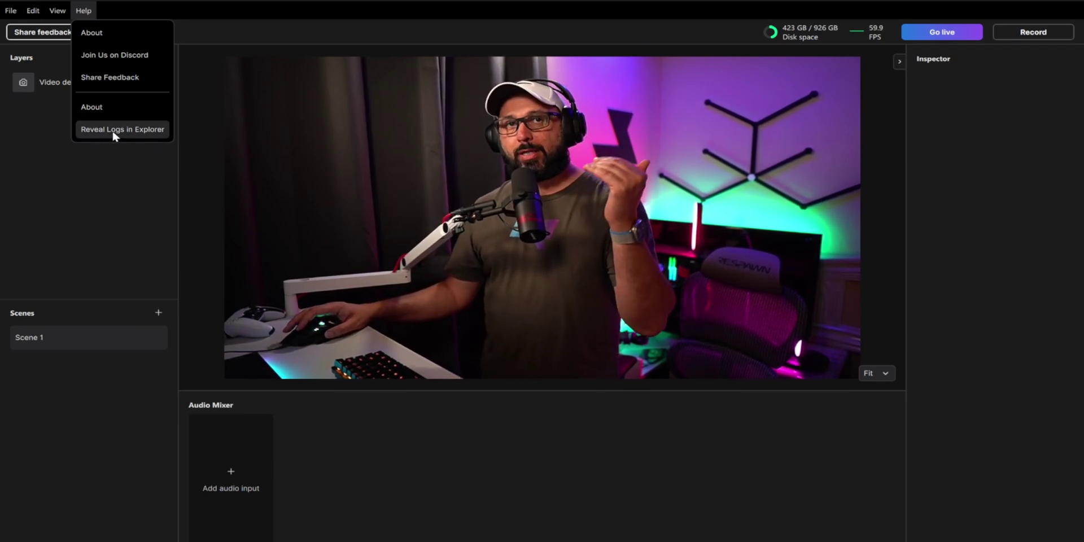
Step: Rename the Video device 1 layer to 'Main camera' and view its layer actions
click(99, 194)
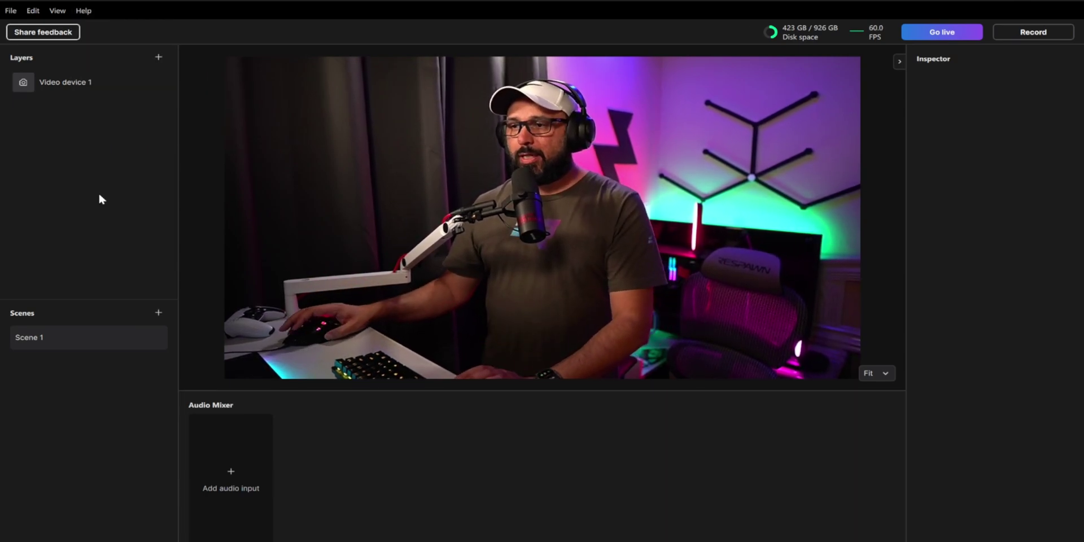
double_click(63, 83)
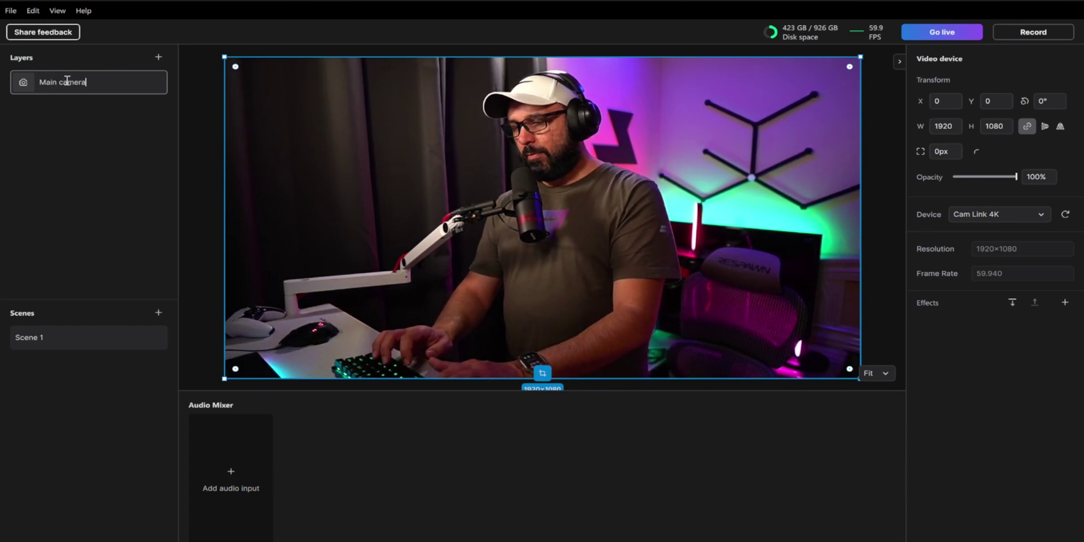
key(Return)
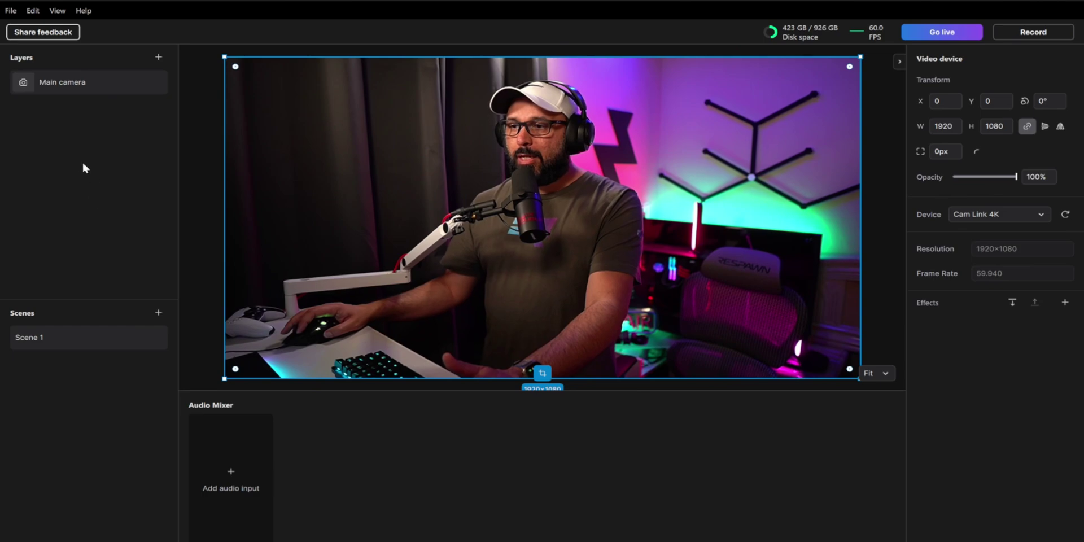
right_click(106, 81)
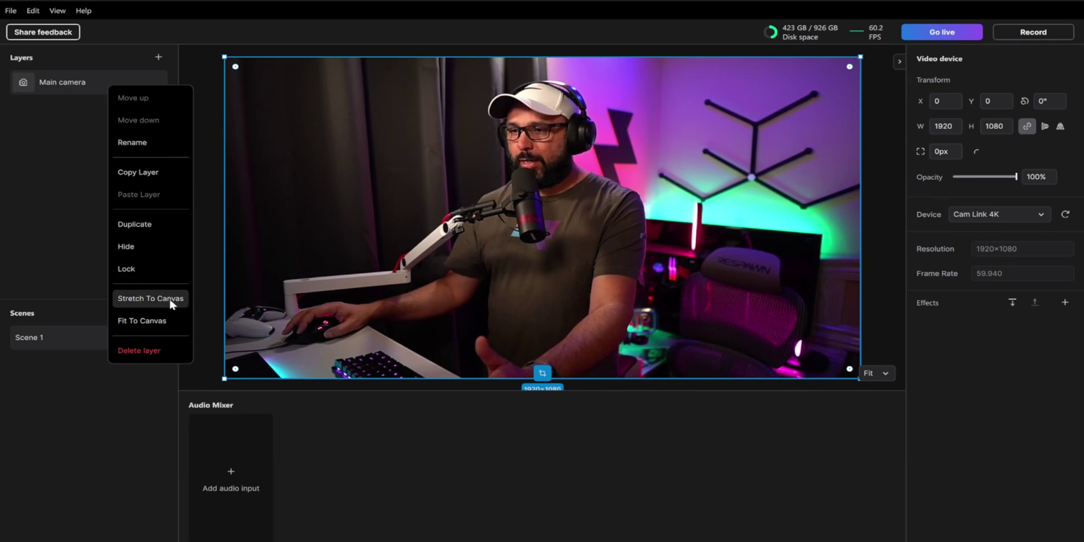
Step: Add a Duplicator layer and choose Scene 1 as its source scene
click(40, 191)
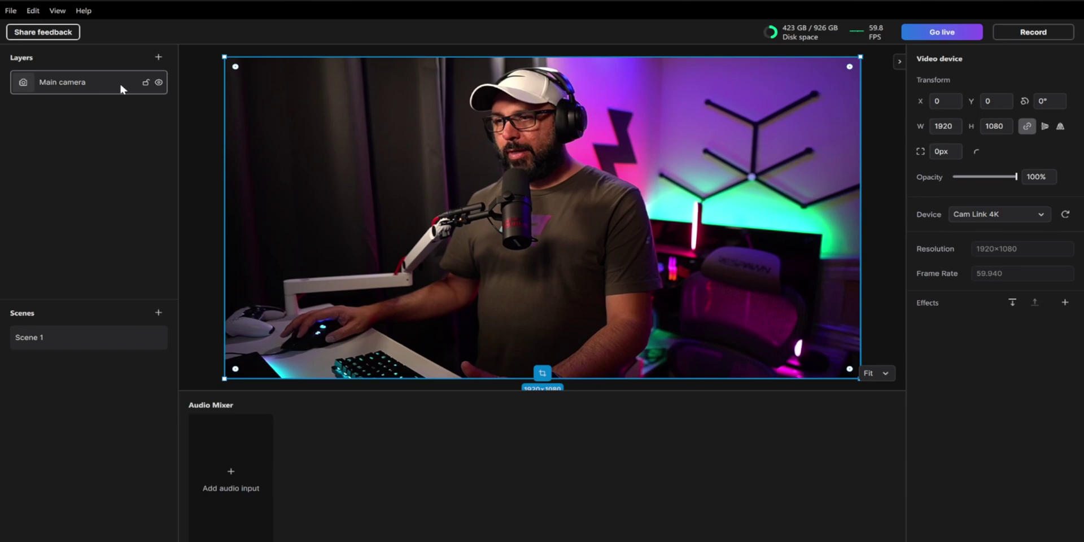
click(157, 58)
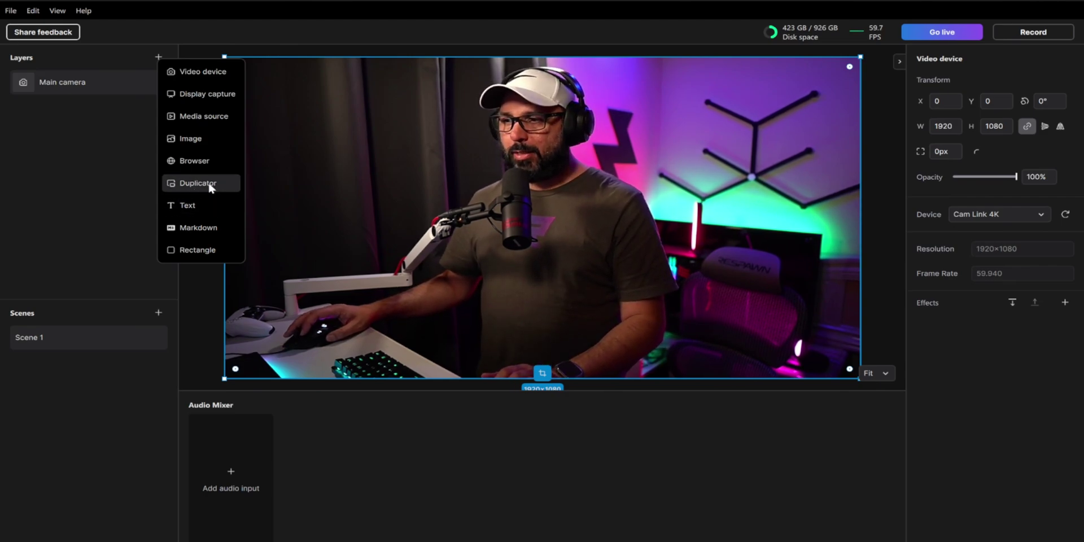
click(197, 182)
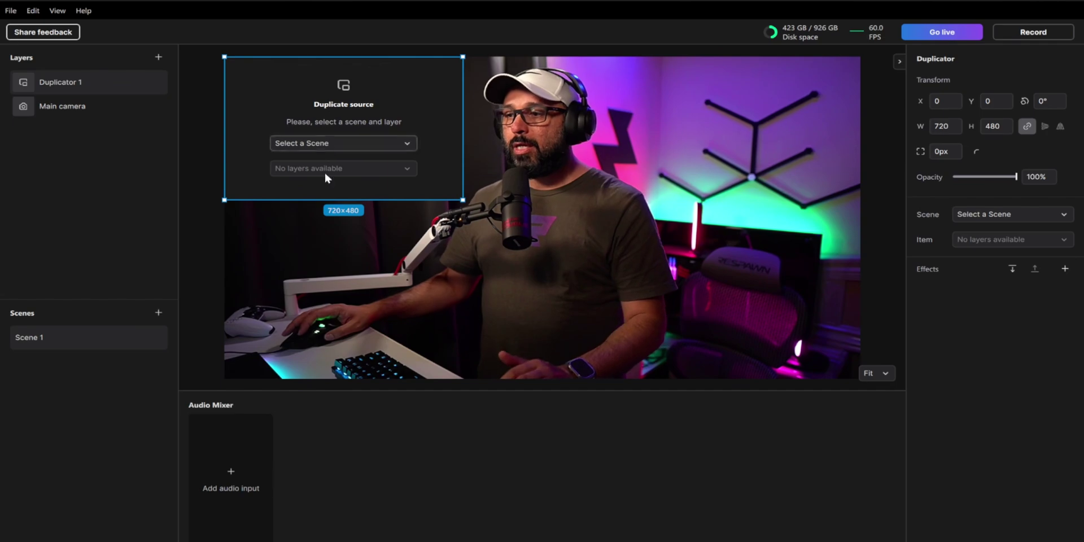
click(339, 145)
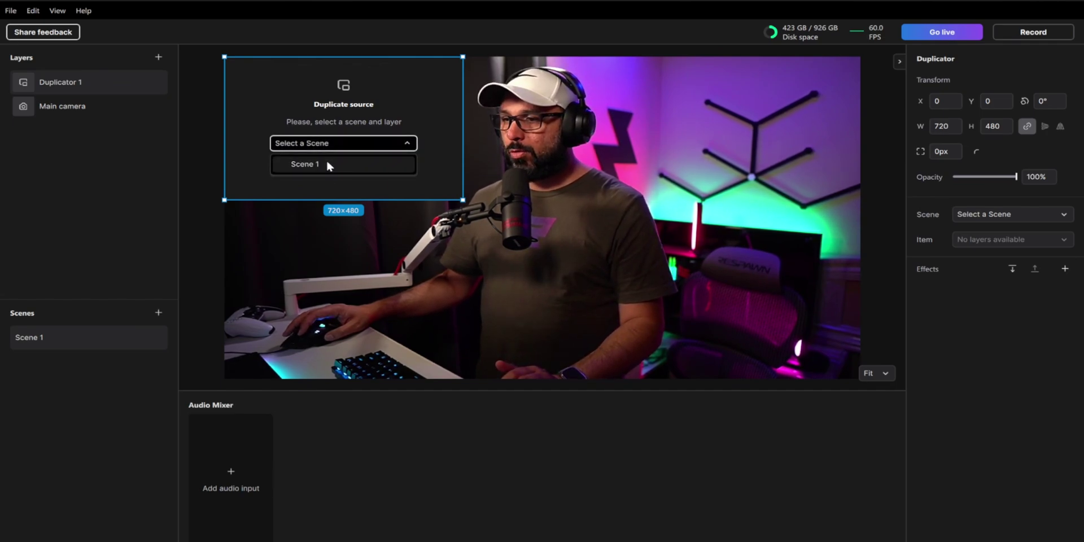
click(326, 164)
click(334, 168)
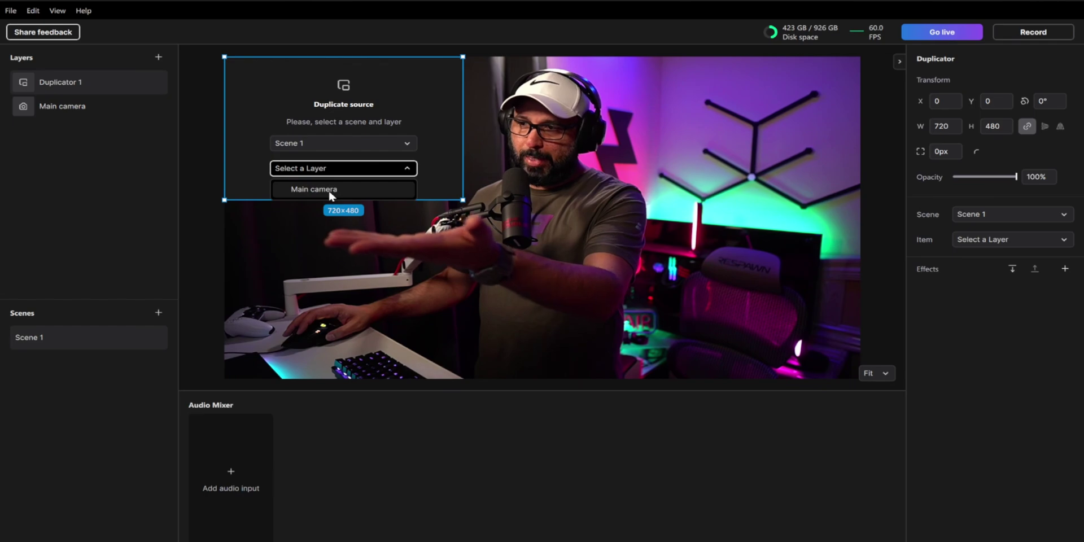
Step: Delete the Duplicator 1 layer and add a Text layer, ready to edit its text
right_click(107, 79)
click(143, 347)
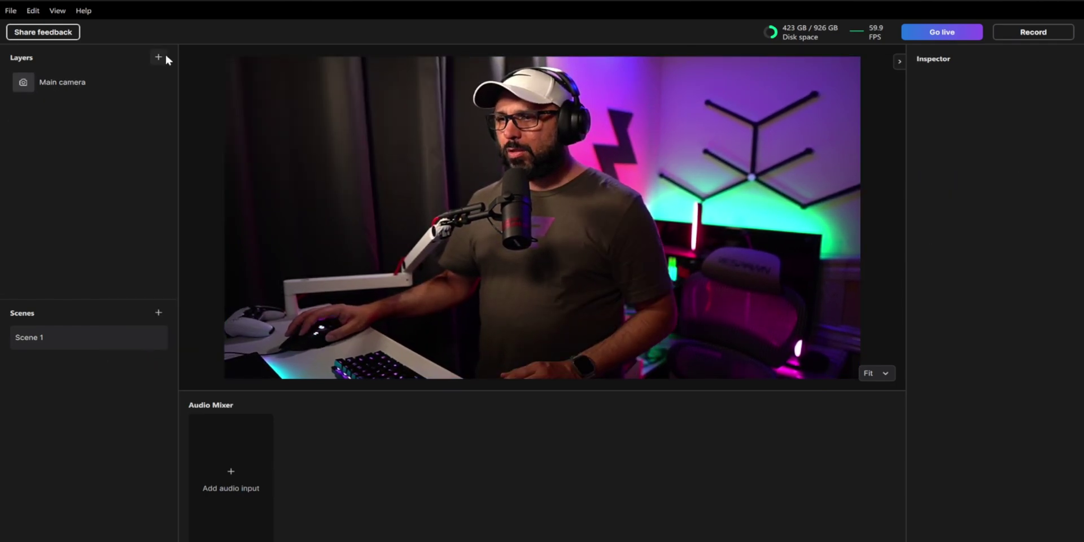
click(158, 57)
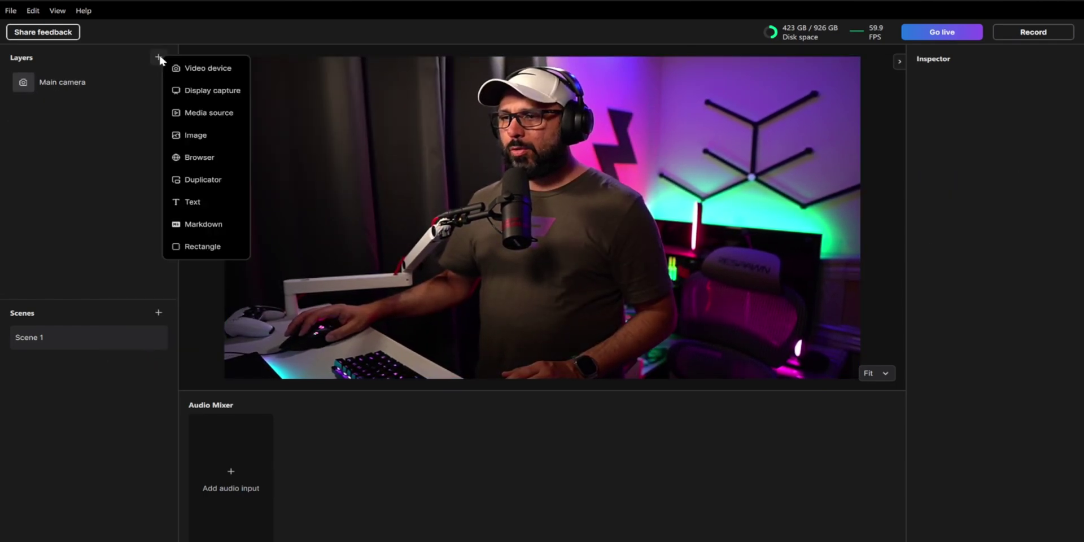
click(216, 201)
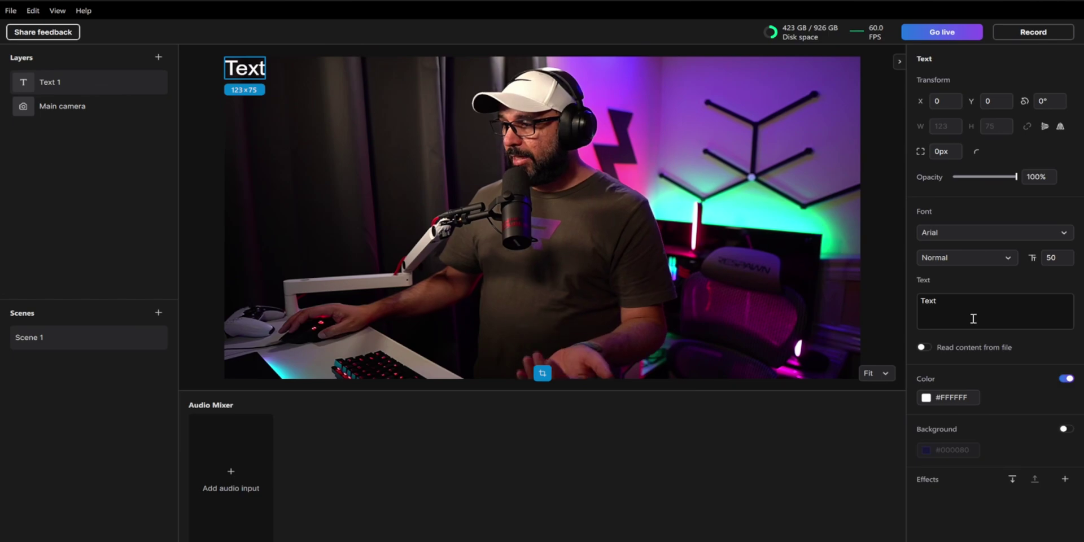
click(945, 305)
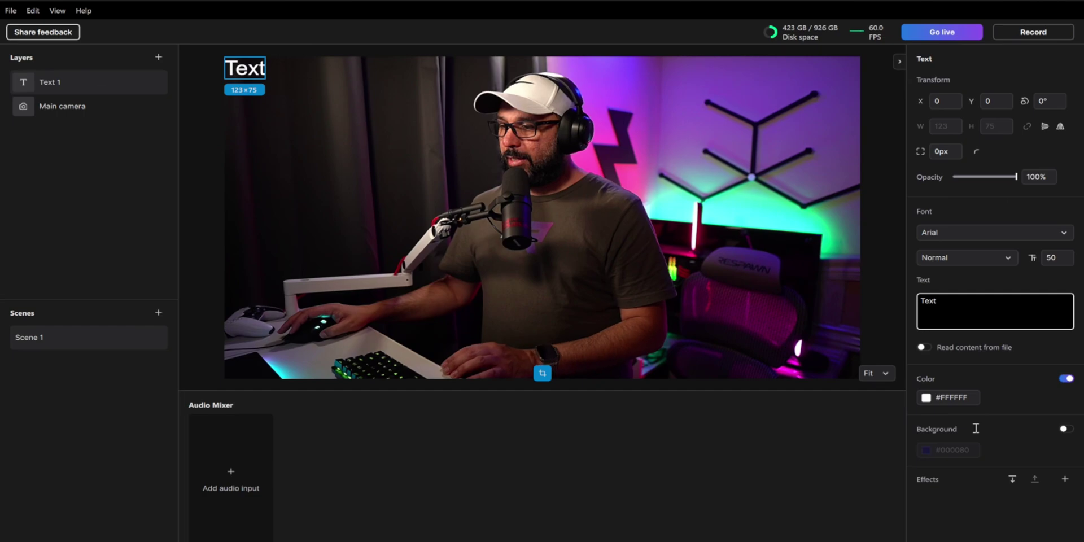
Step: Delete the Text 1 layer and add a new Rectangle layer to the scene
right_click(84, 76)
click(121, 218)
click(157, 58)
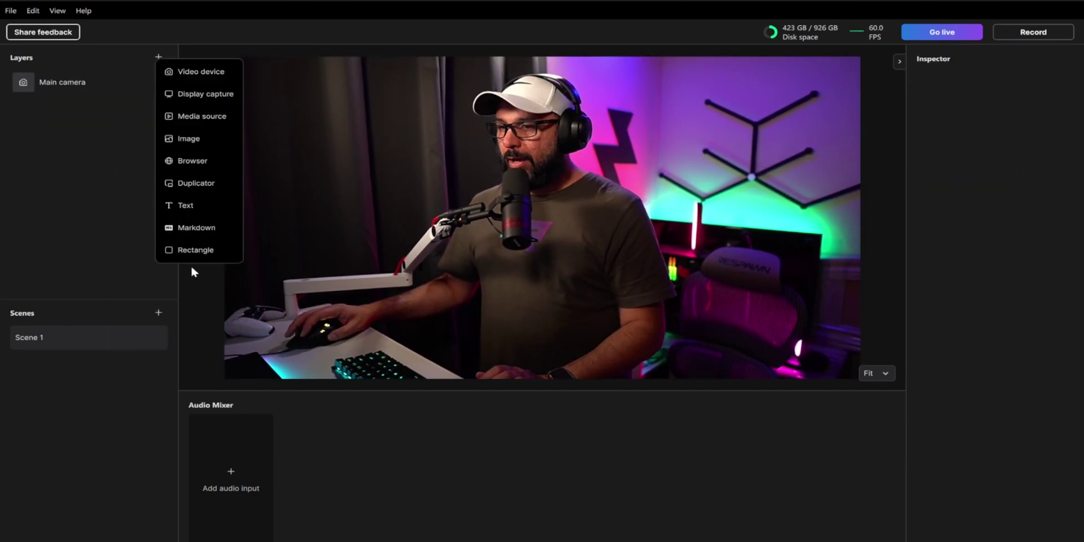
click(152, 54)
click(152, 53)
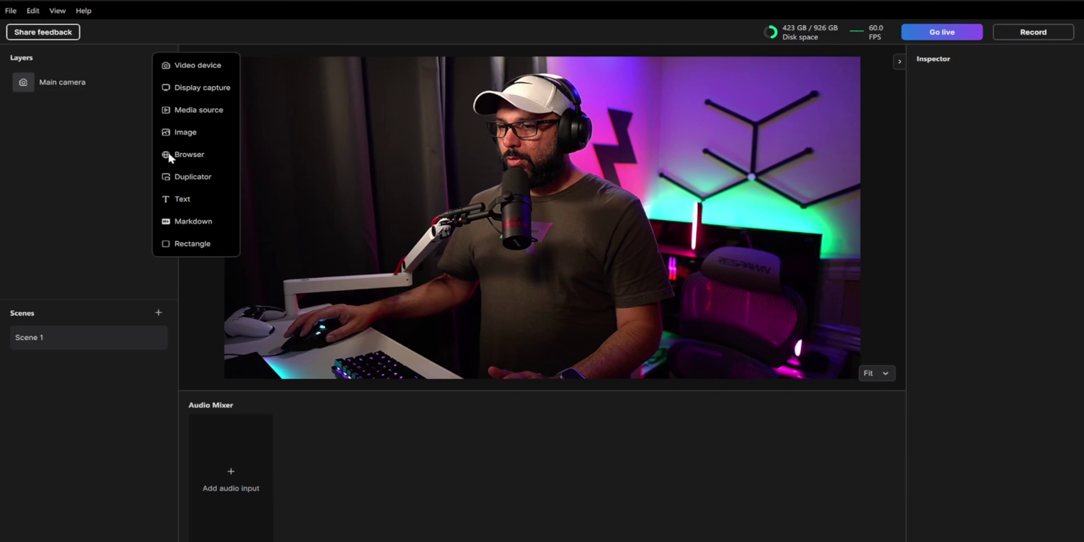
click(189, 248)
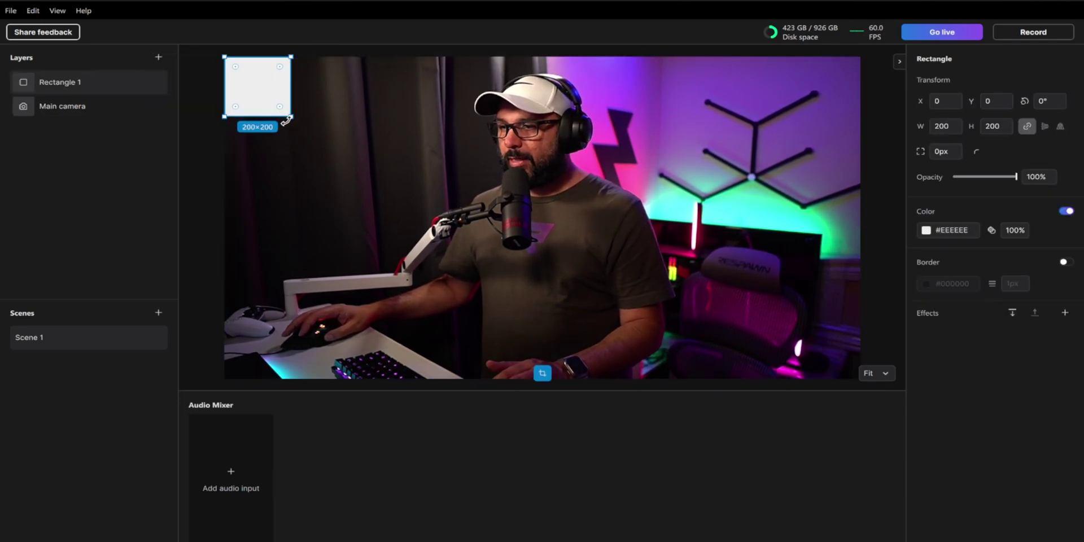
Step: Resize the trial rectangle to 318×318 with 86px rounded corners, then delete Rectangle 1
drag(291, 118, 377, 212)
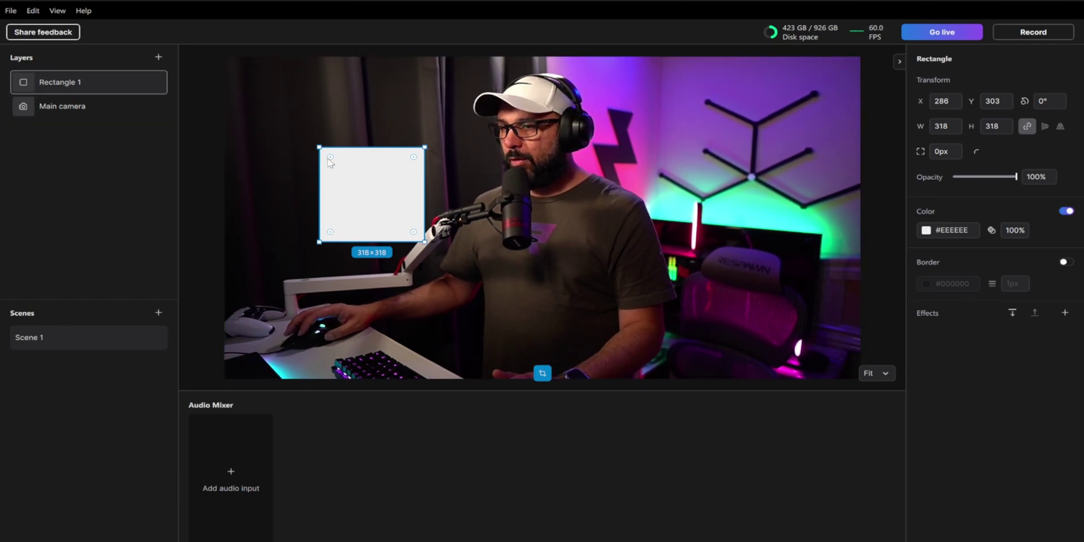
drag(331, 163, 342, 172)
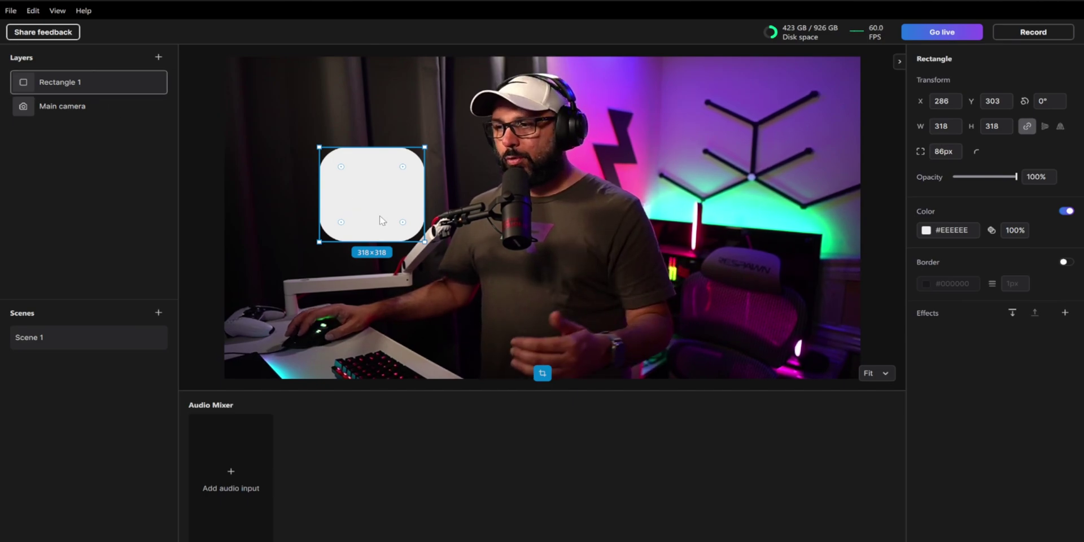
right_click(365, 202)
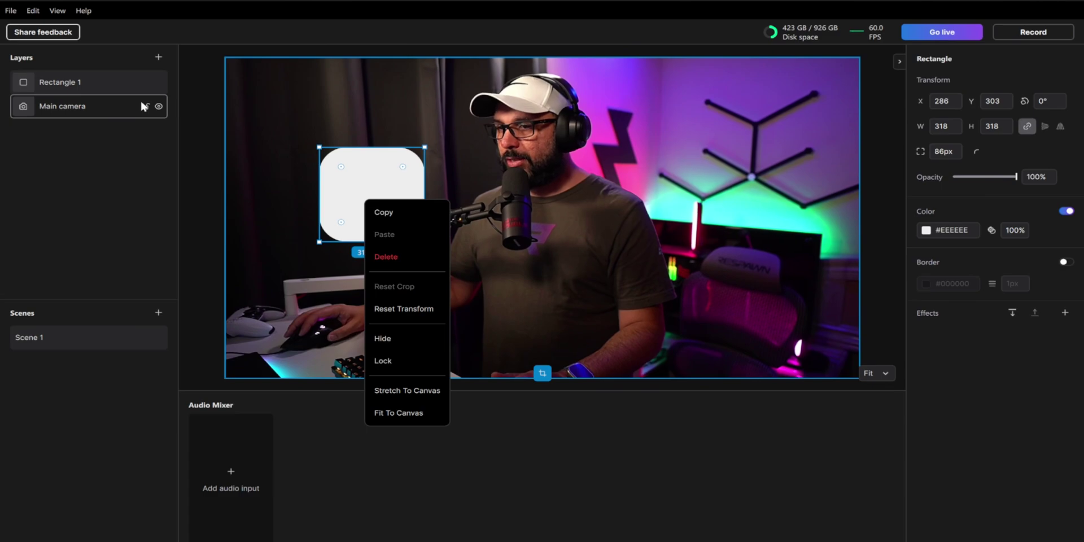
click(284, 149)
right_click(110, 83)
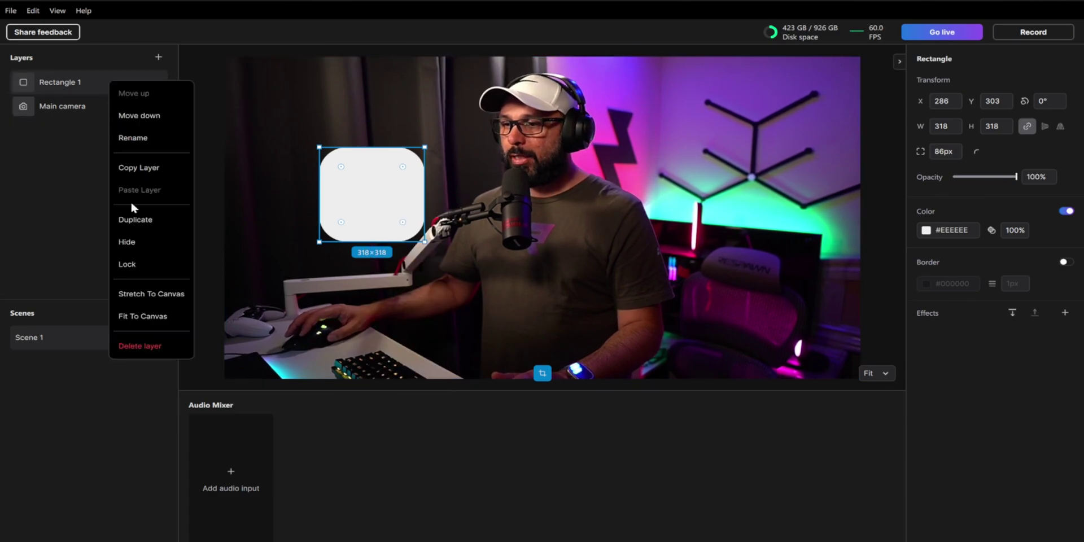
click(149, 350)
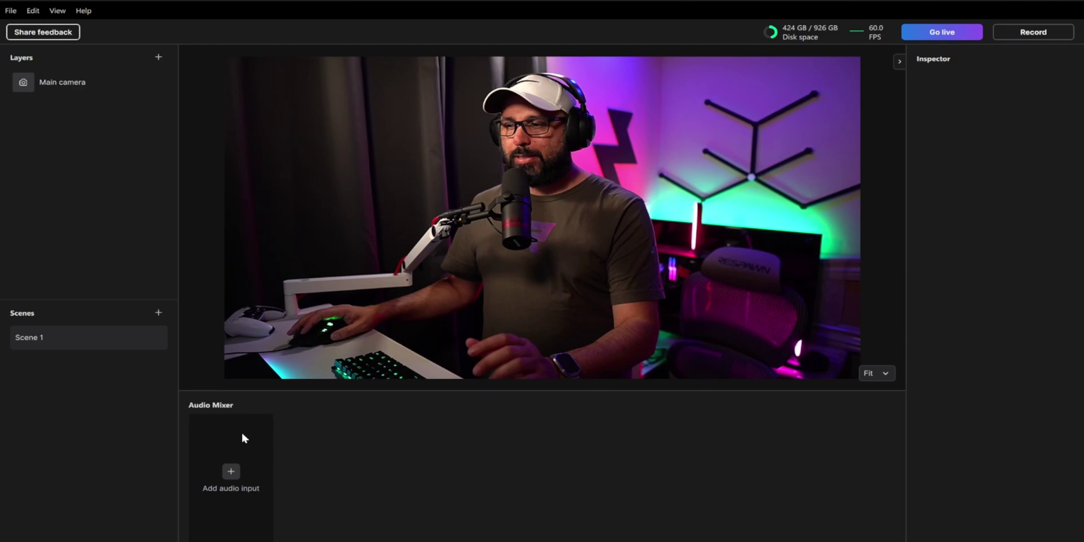
Step: Add an audio track to the mixer and assign the Chat Mic device as its input
click(231, 473)
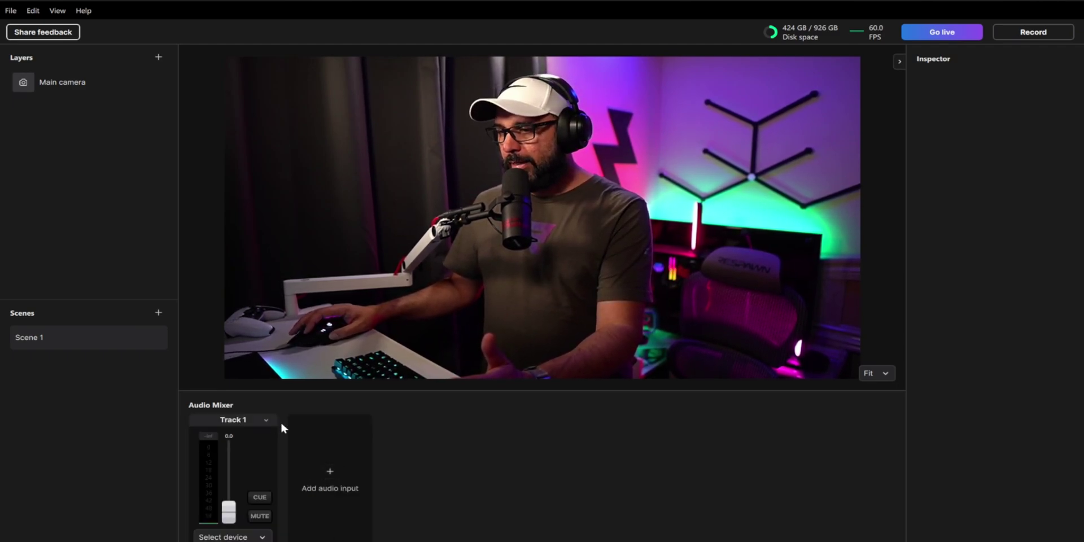
click(265, 419)
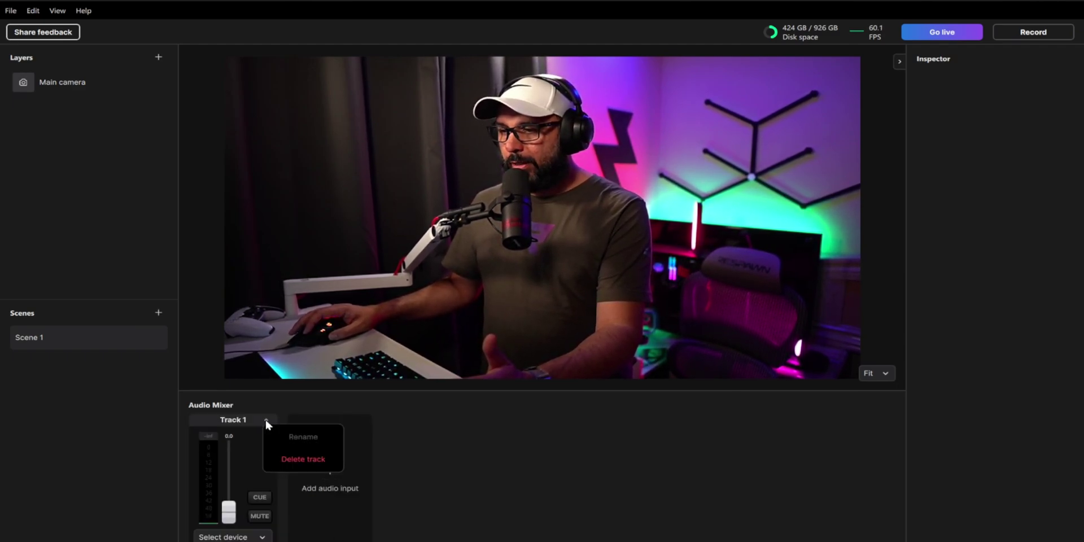
click(248, 537)
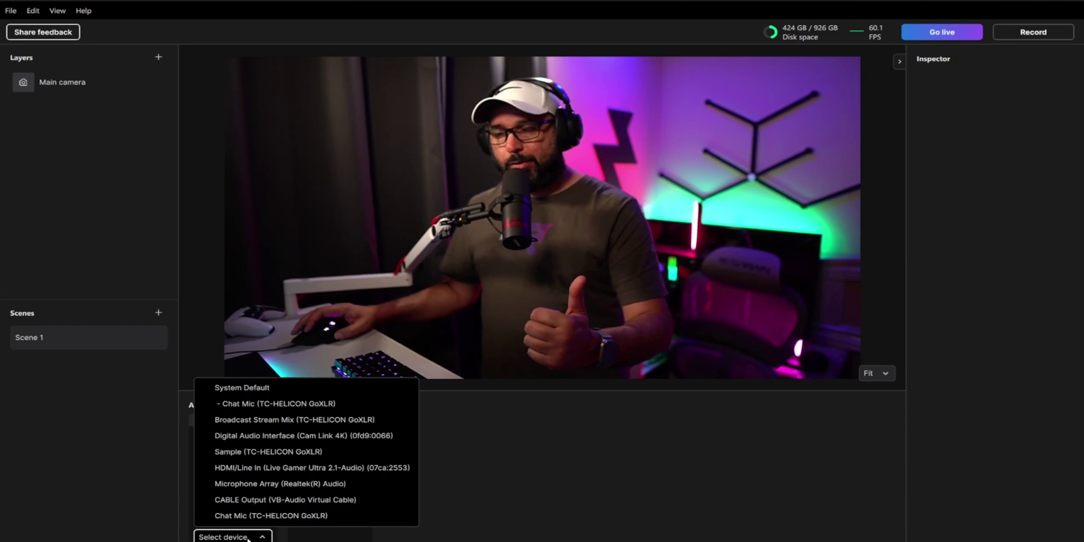
click(281, 516)
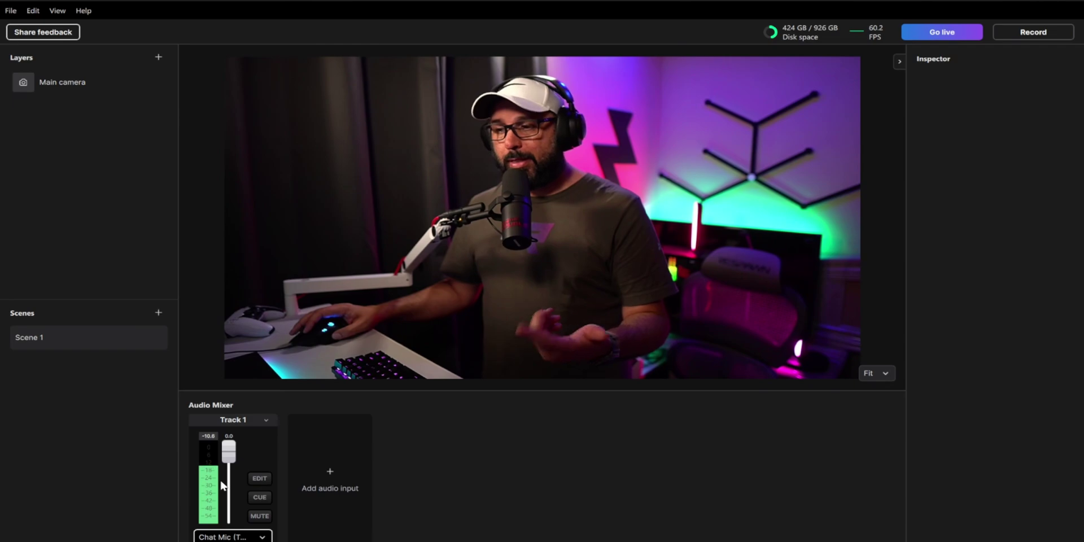
Step: Rename Track 1 to 'MAIN MIC'
double_click(239, 420)
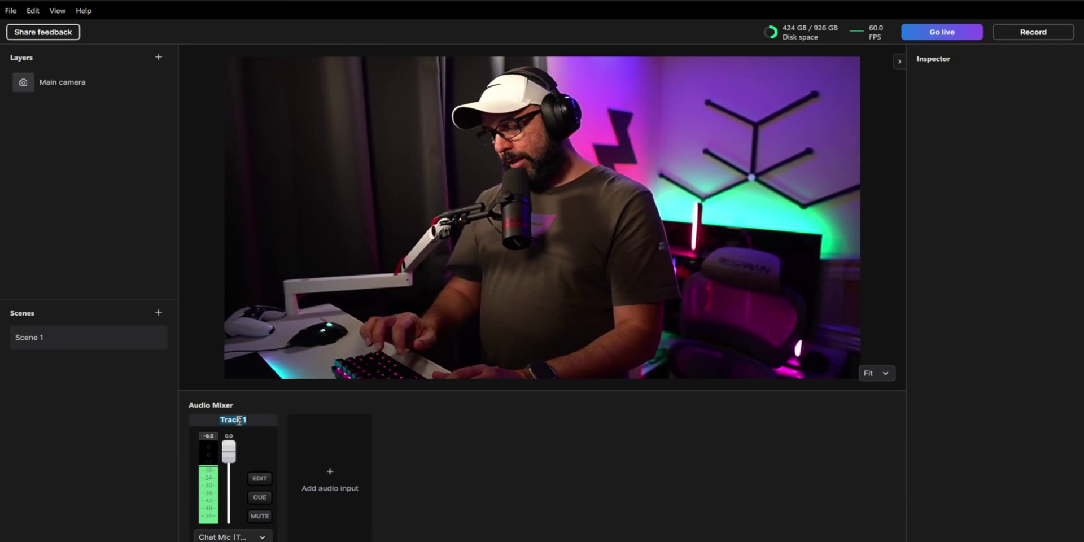
text(MAIN MIC)
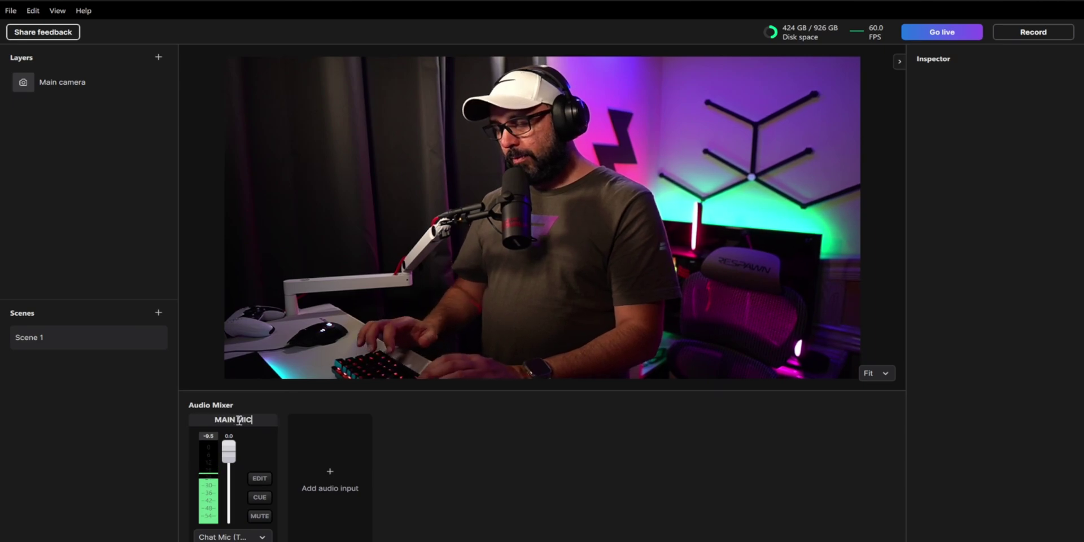
key(Return)
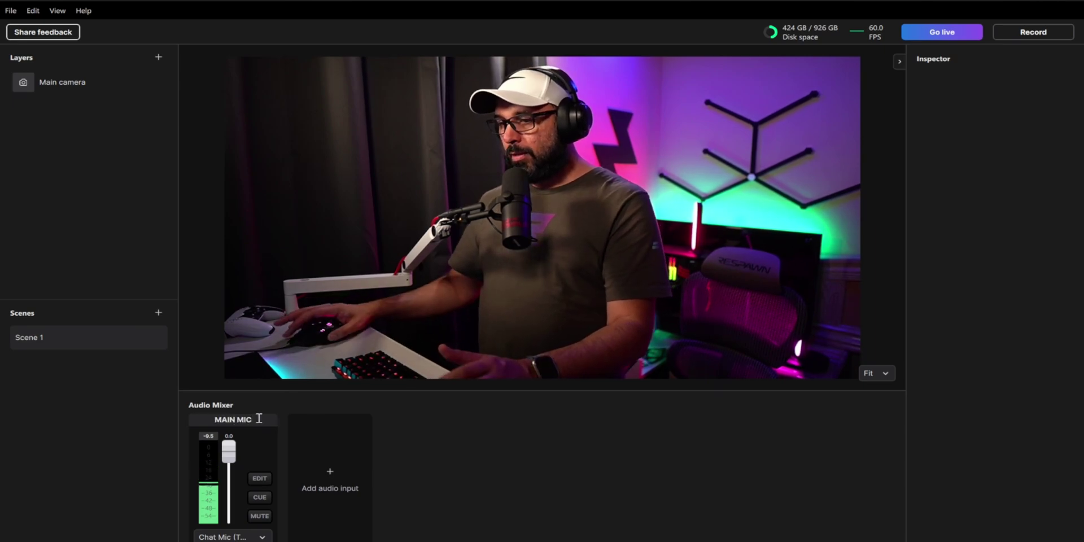
Step: Review MAIN MIC's track settings, leaving the Left channel and Twitch VOD exclusion unchanged
click(260, 479)
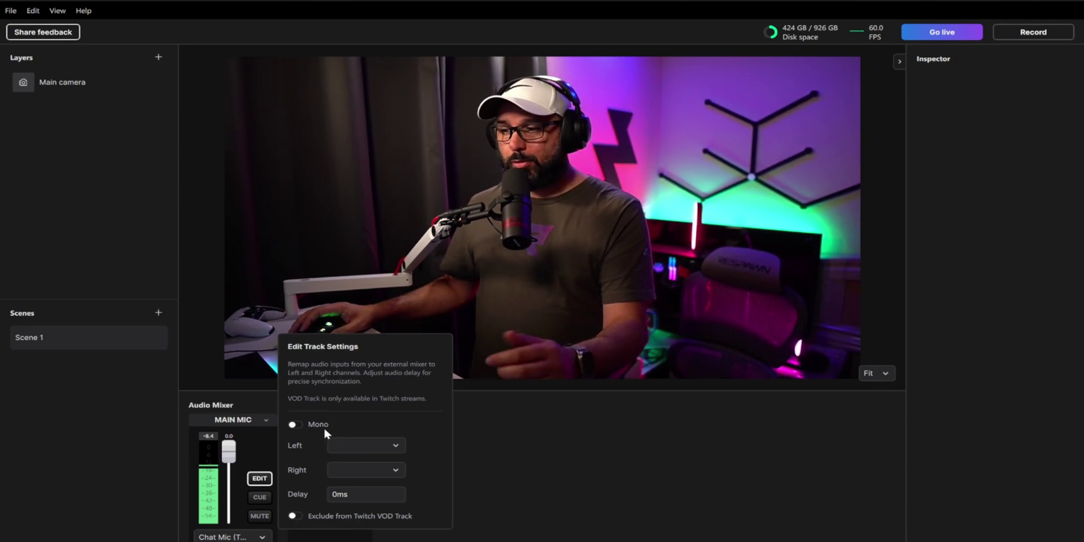
click(396, 445)
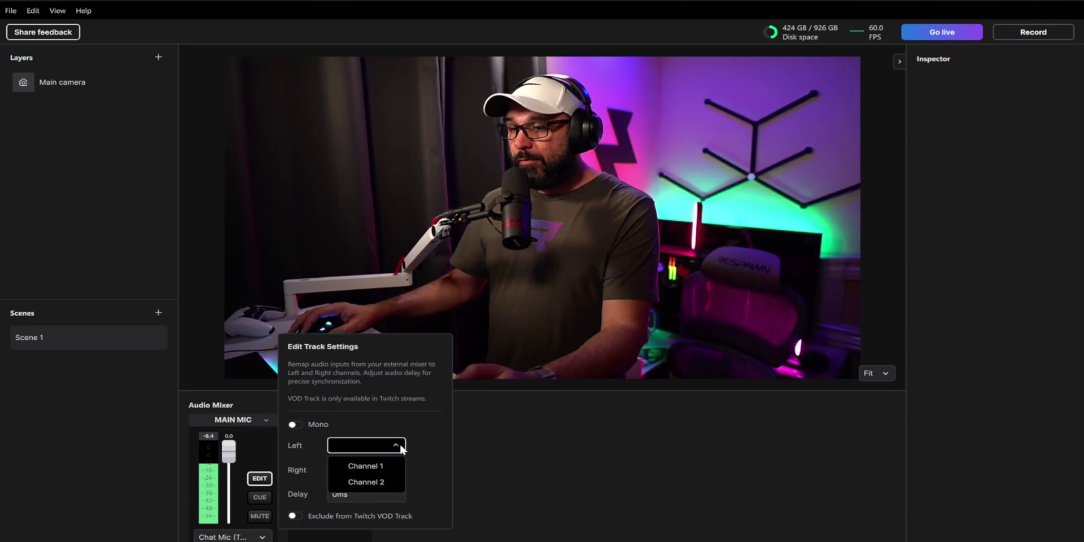
click(400, 447)
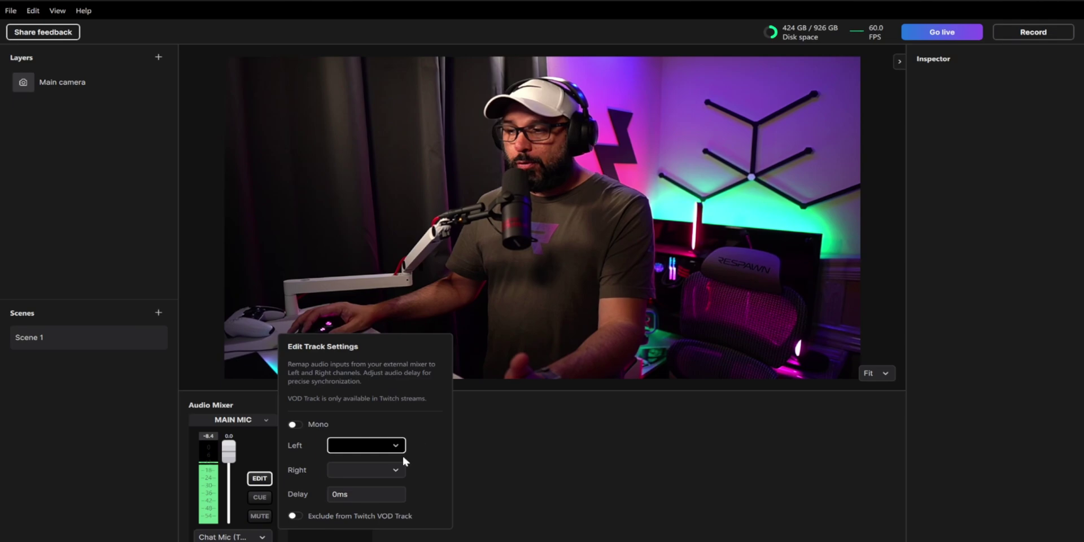
click(295, 516)
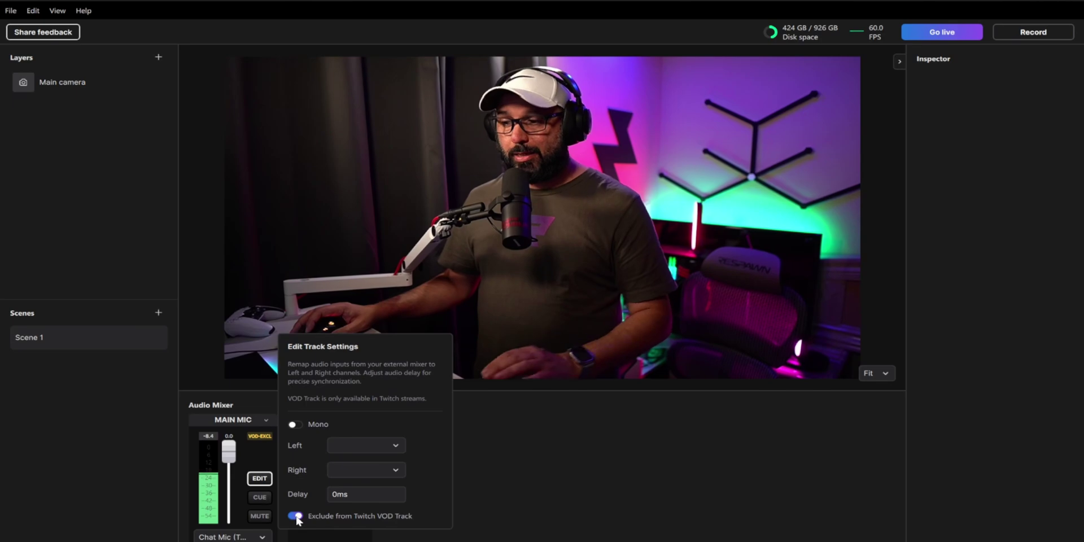
click(295, 516)
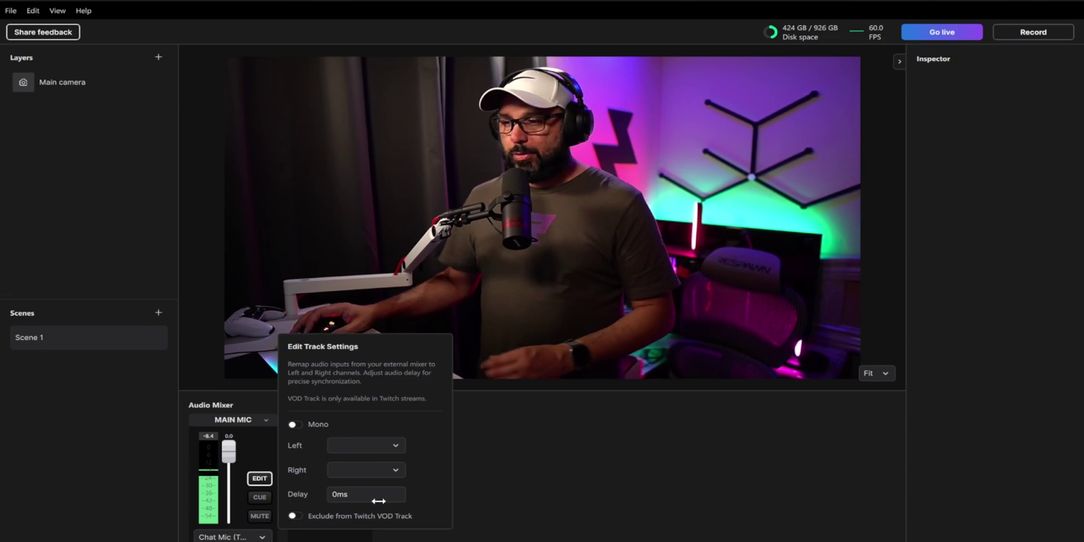
Step: Add a second audio track fed by Broadcast Stream Mix (TC-HELICON GoXLR) and name it 'GOXLR'
click(331, 485)
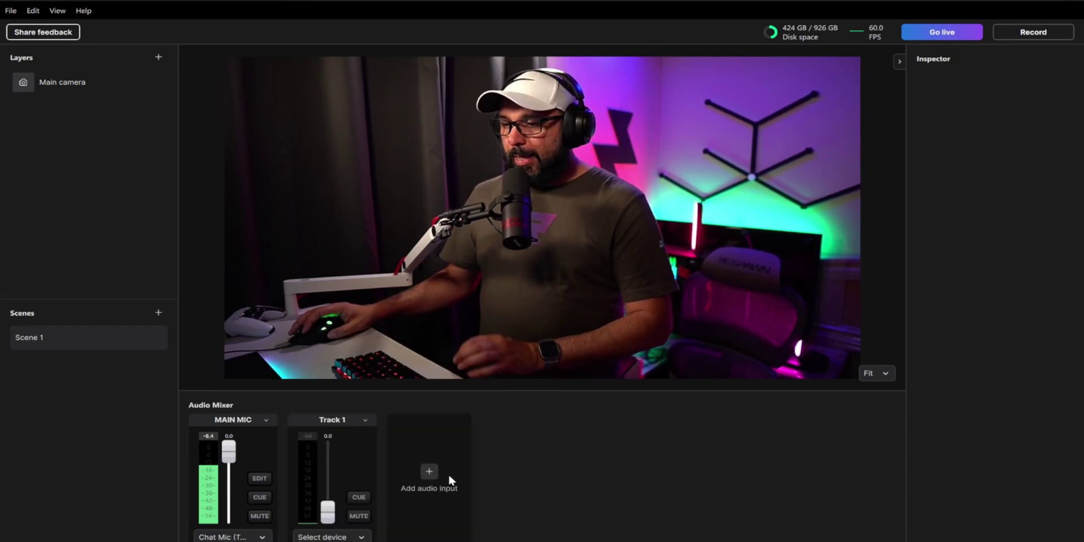
click(346, 534)
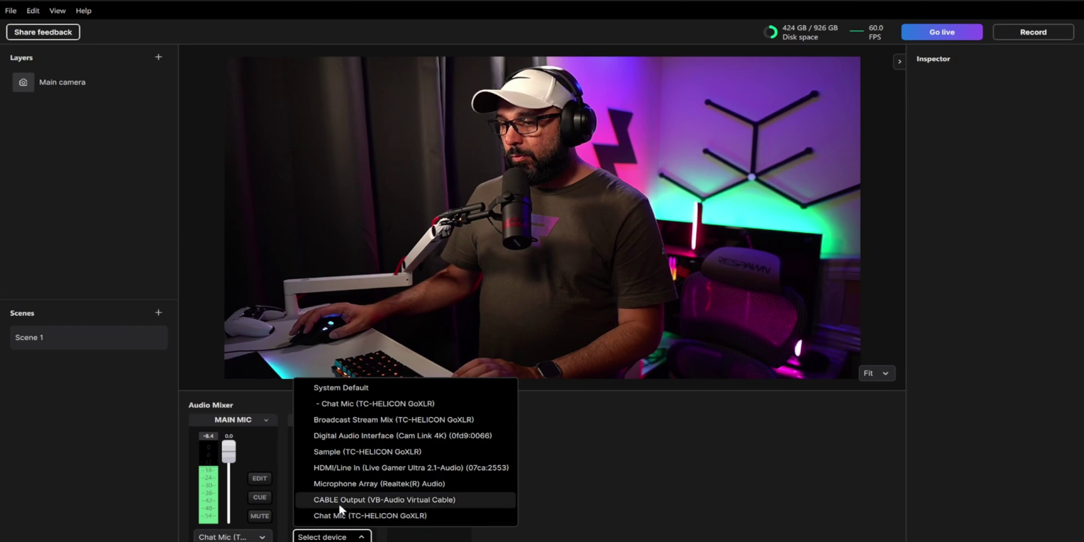
click(367, 421)
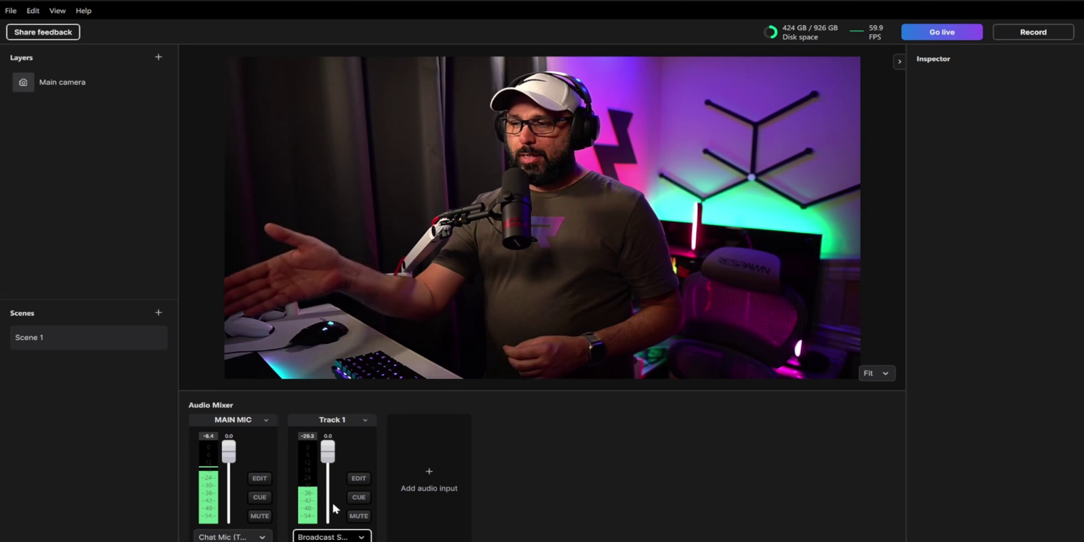
double_click(339, 419)
text(GOXLR)
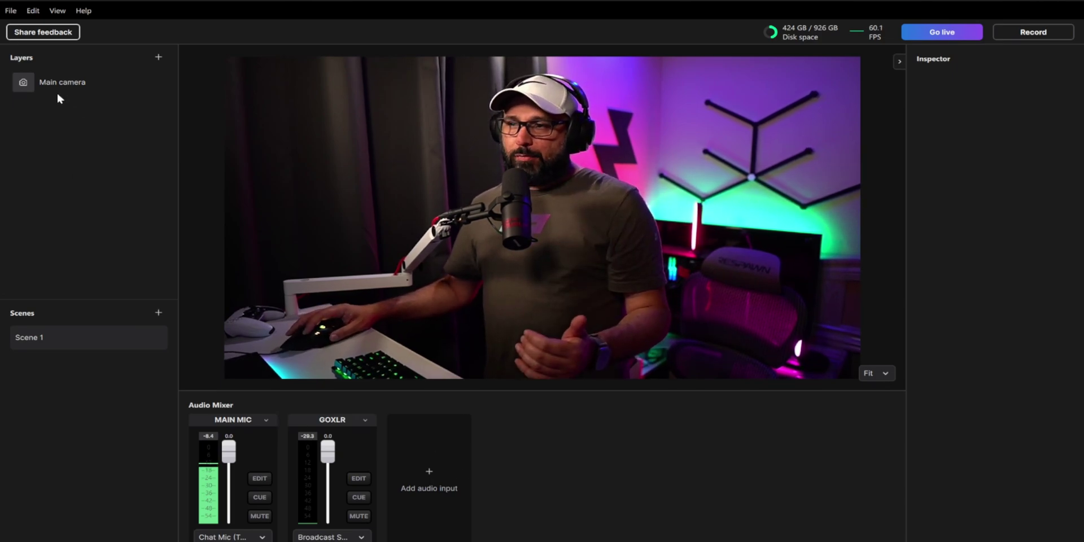
click(158, 59)
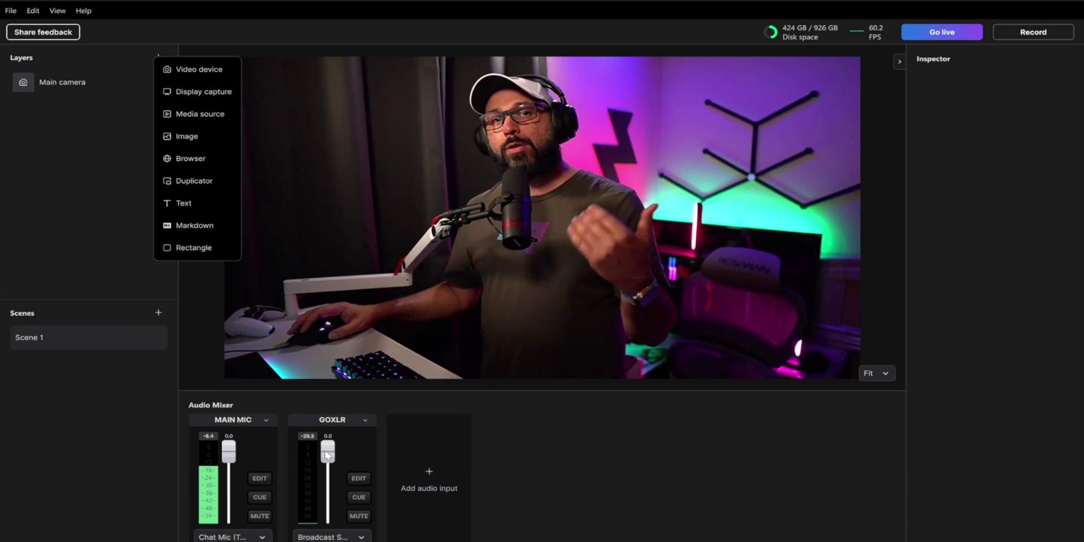
click(519, 486)
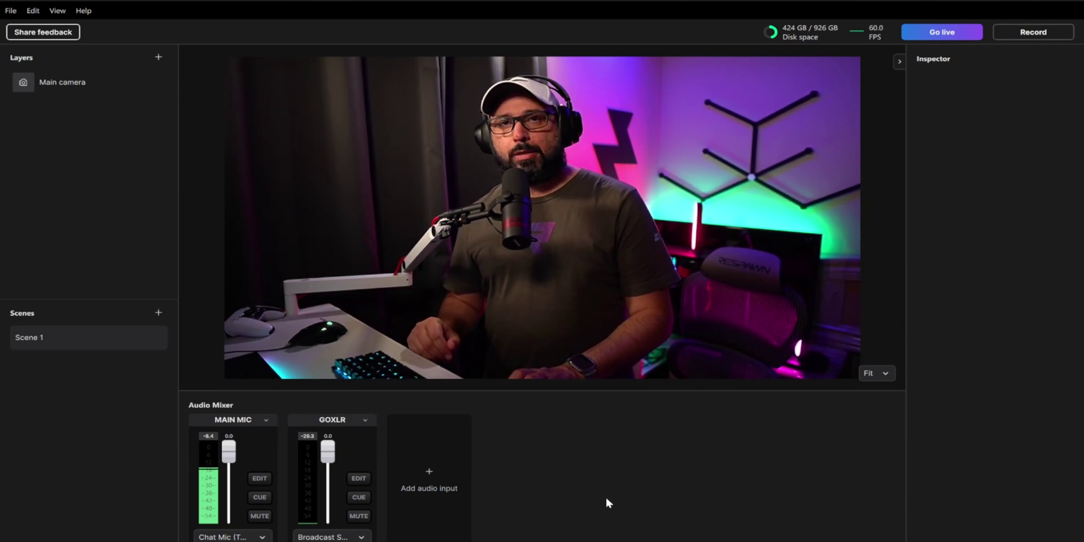
Step: Resize the Main camera layer to 1450×815 at position 235,143 with 154px corner radius
click(528, 303)
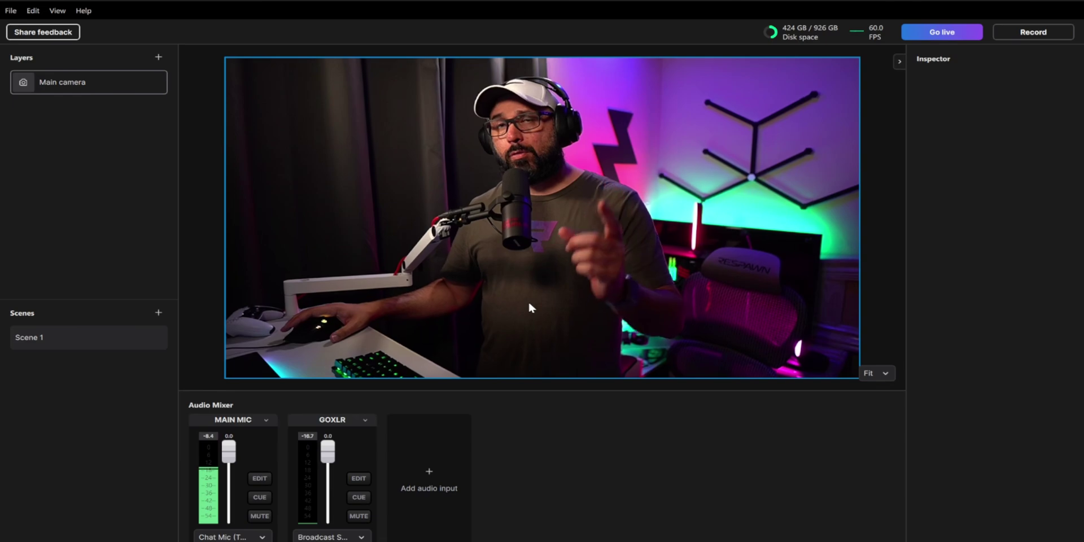
click(91, 82)
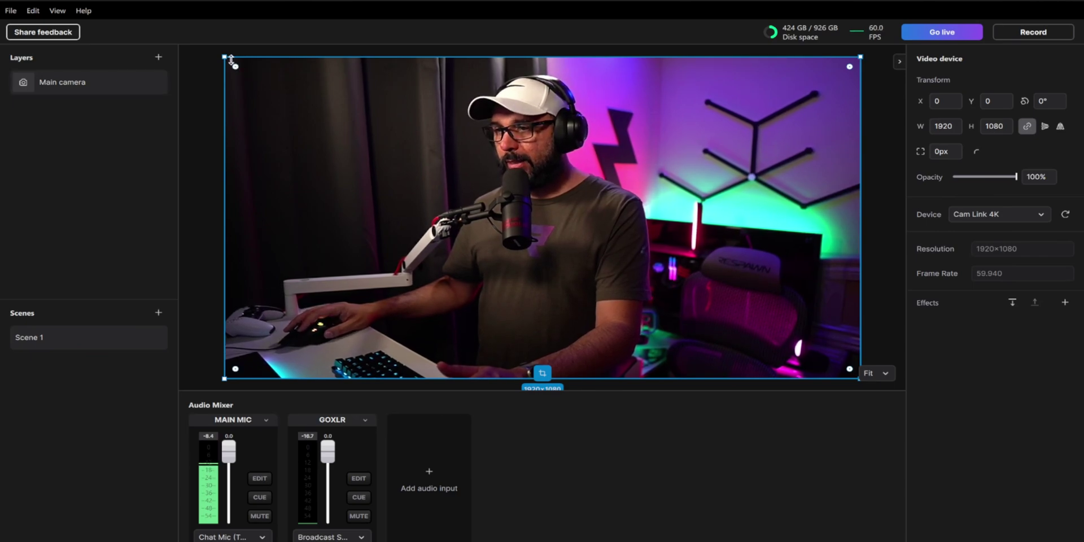
drag(225, 57, 398, 136)
drag(474, 196, 560, 252)
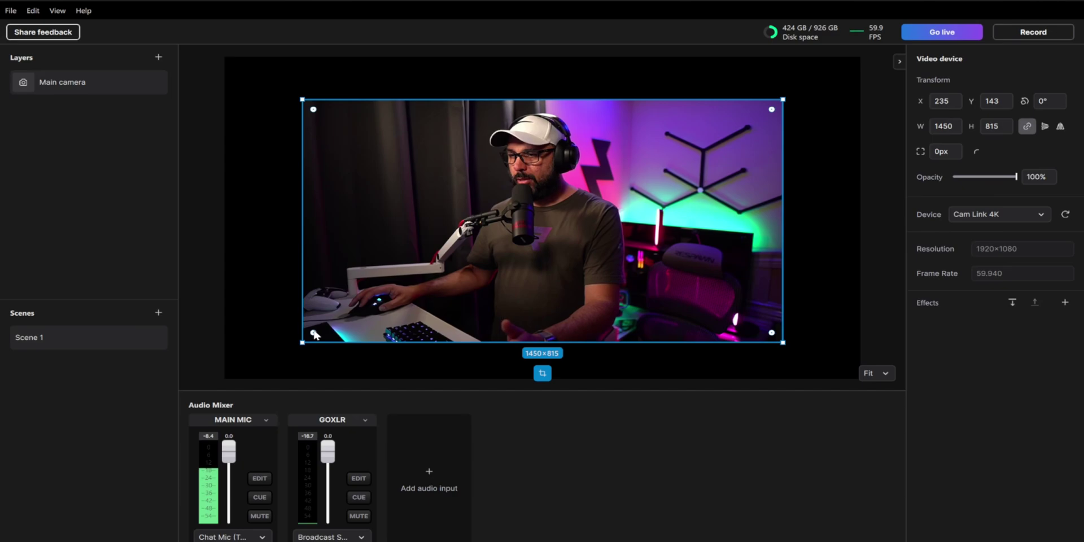
drag(313, 332, 335, 312)
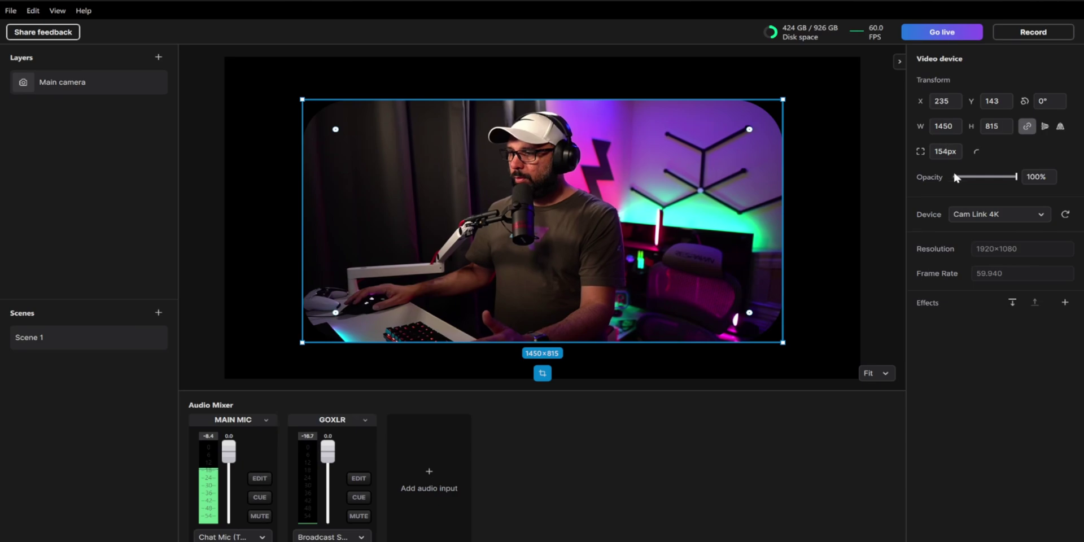
Step: Use individual corner radii: top-left and bottom-right 408px, bottom-left and top-right 0px
click(977, 151)
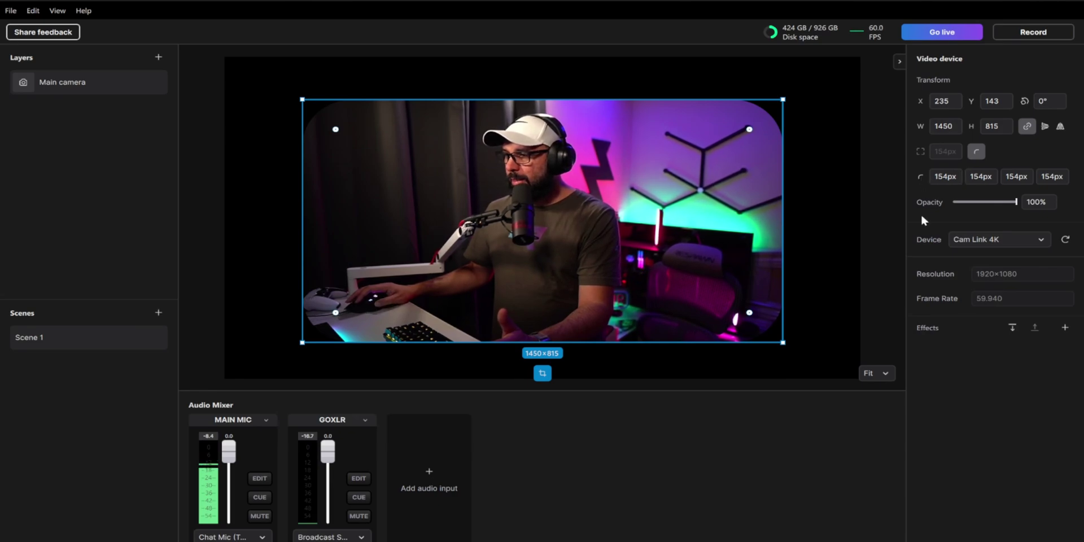
drag(956, 176, 943, 176)
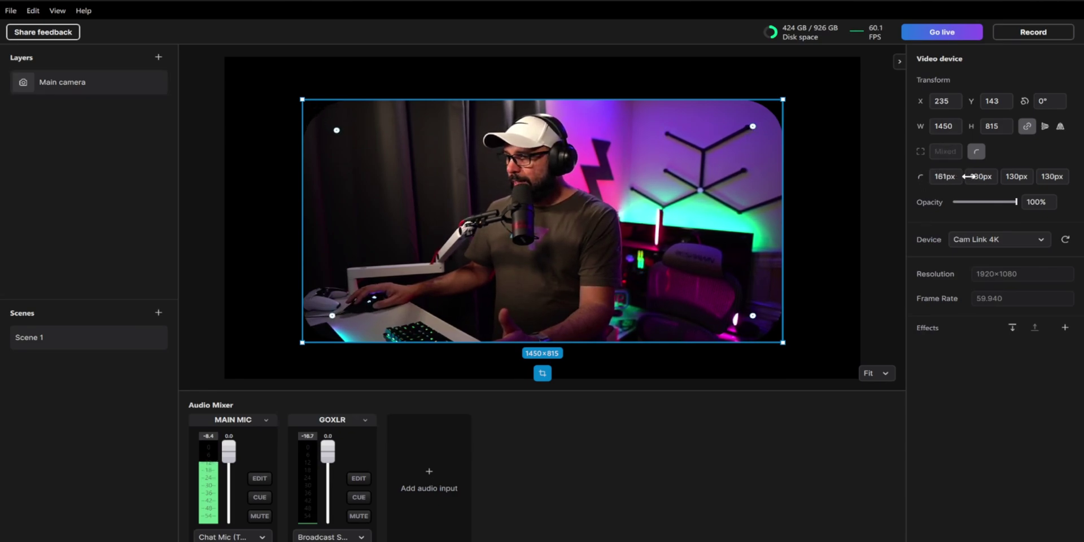
drag(1031, 175, 1064, 172)
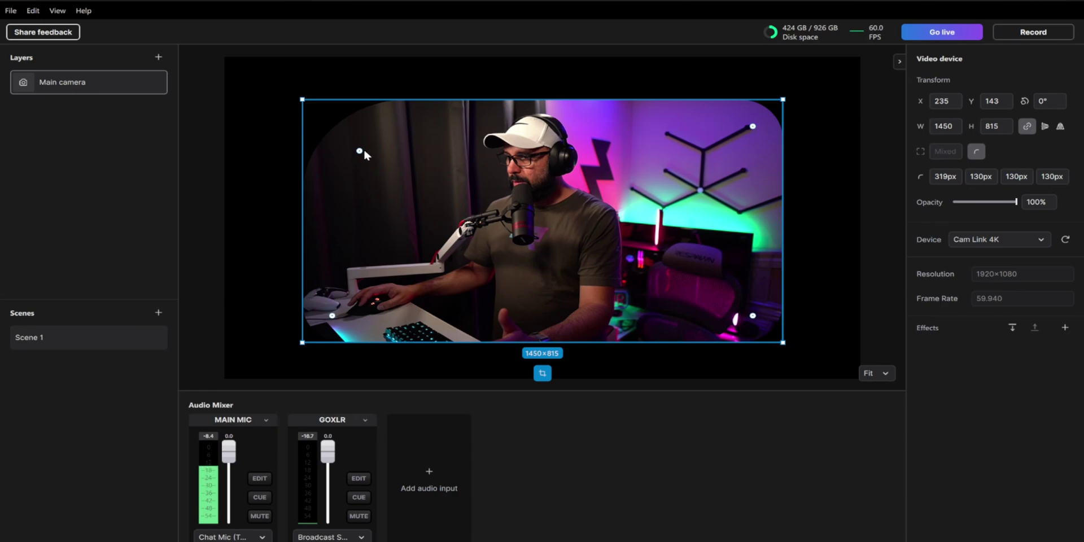
drag(360, 151, 372, 162)
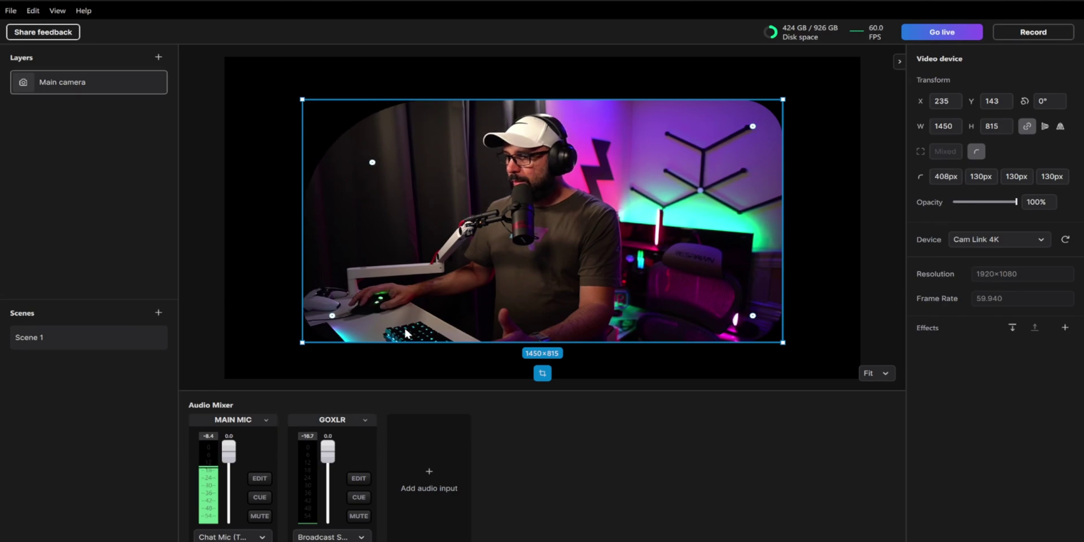
drag(336, 311, 313, 333)
drag(753, 316, 712, 279)
drag(753, 129, 781, 100)
click(502, 89)
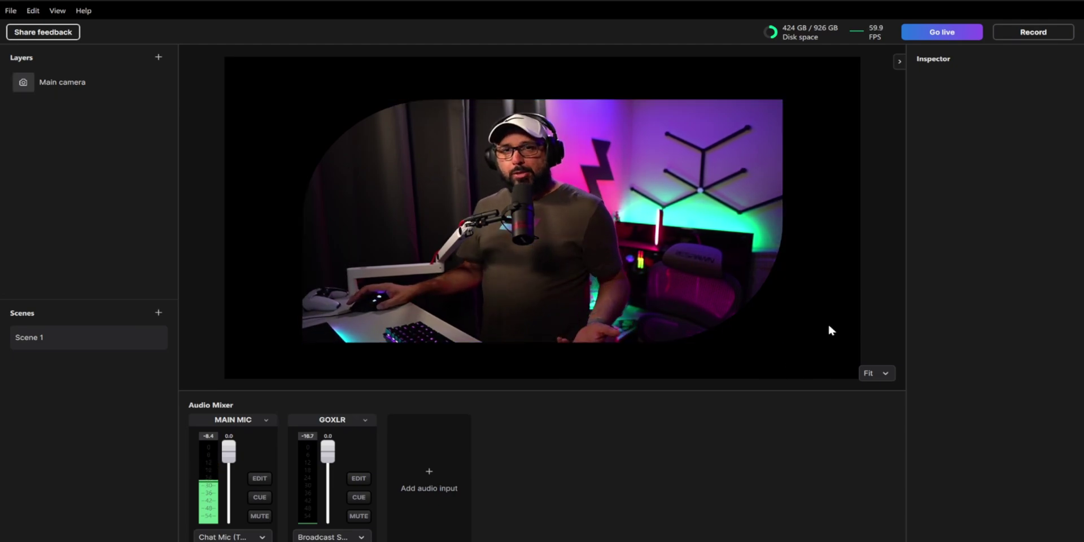
click(693, 191)
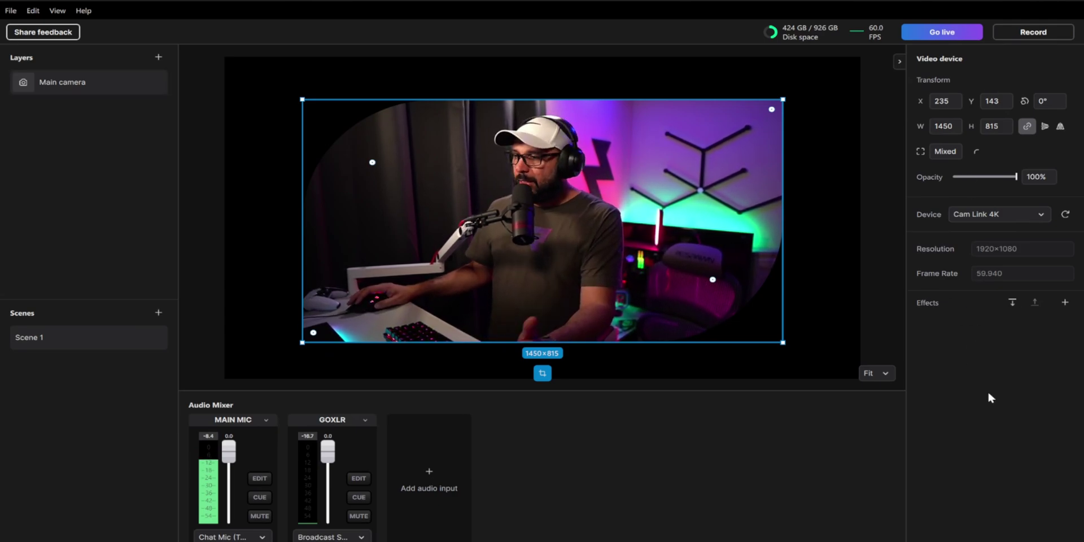
click(1065, 305)
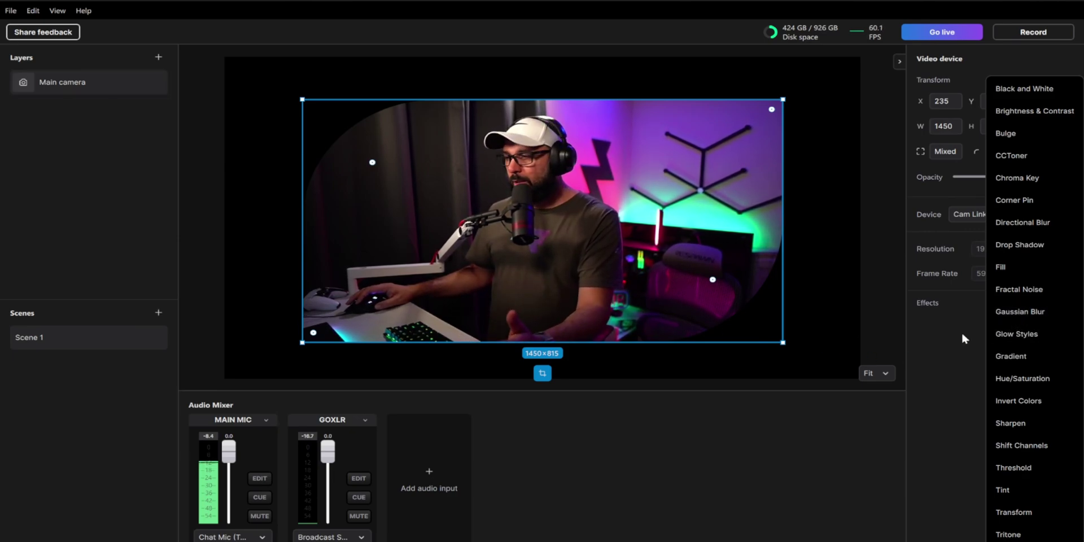
click(1017, 313)
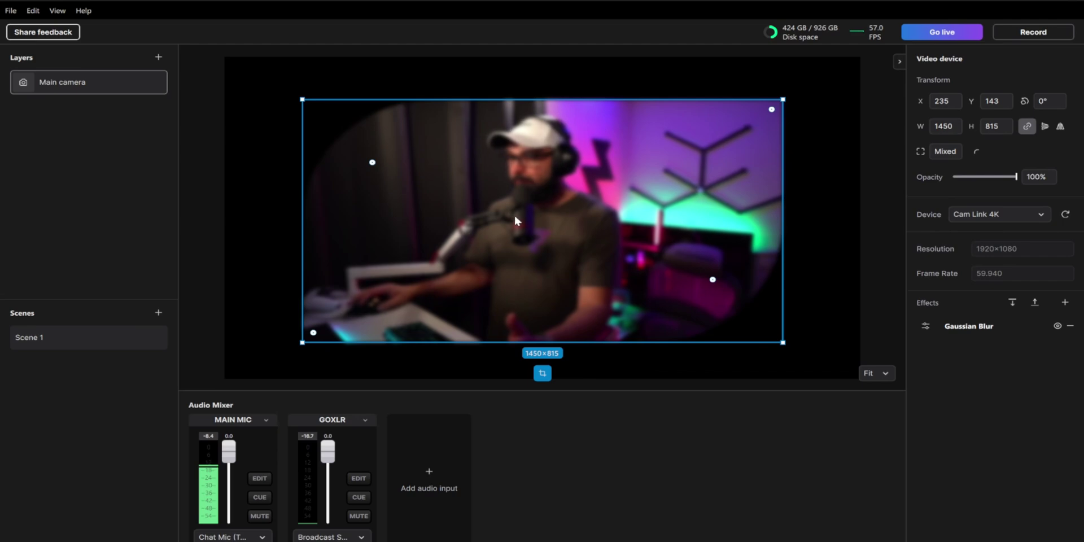
click(925, 326)
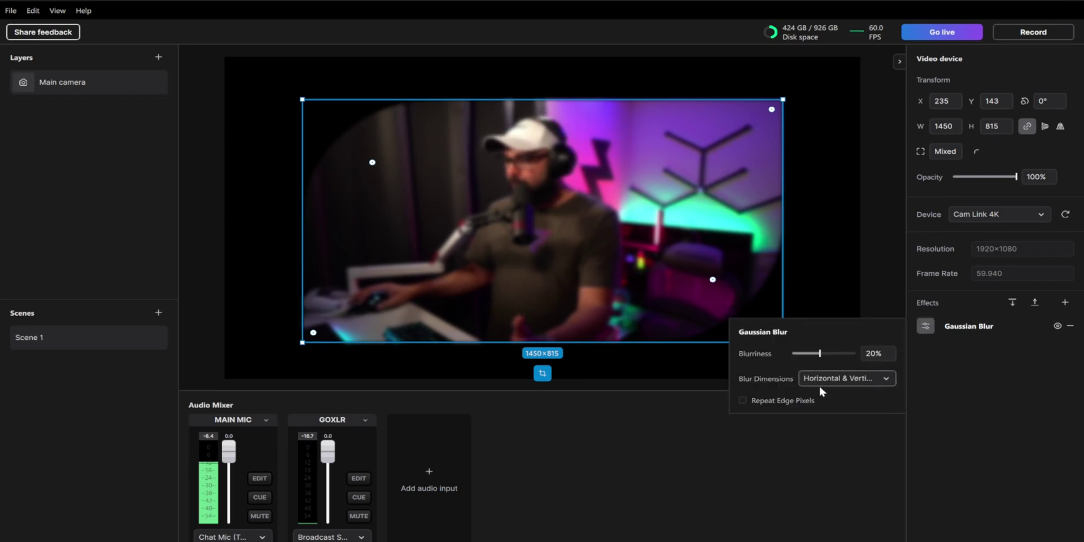
click(840, 382)
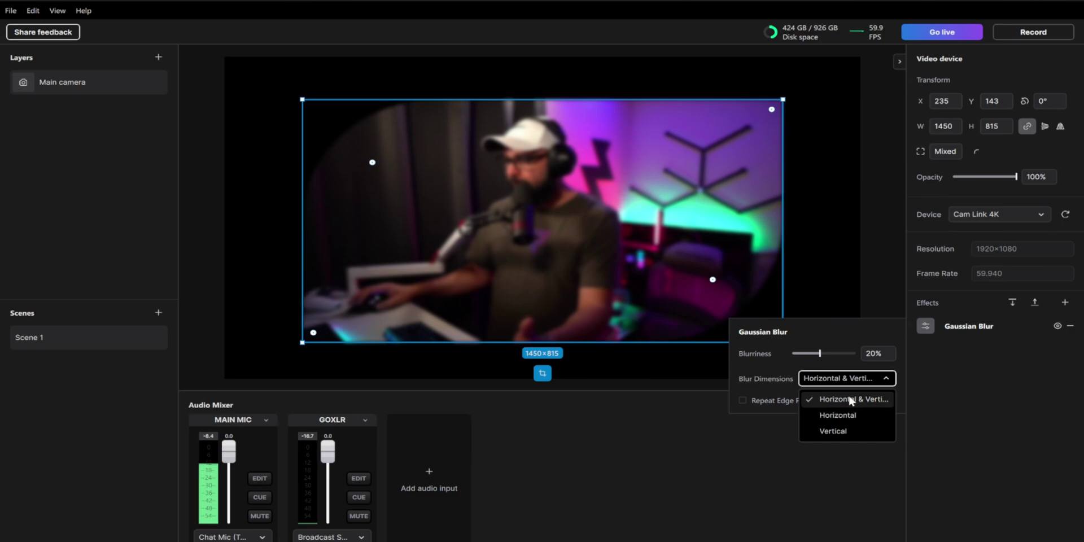
click(841, 343)
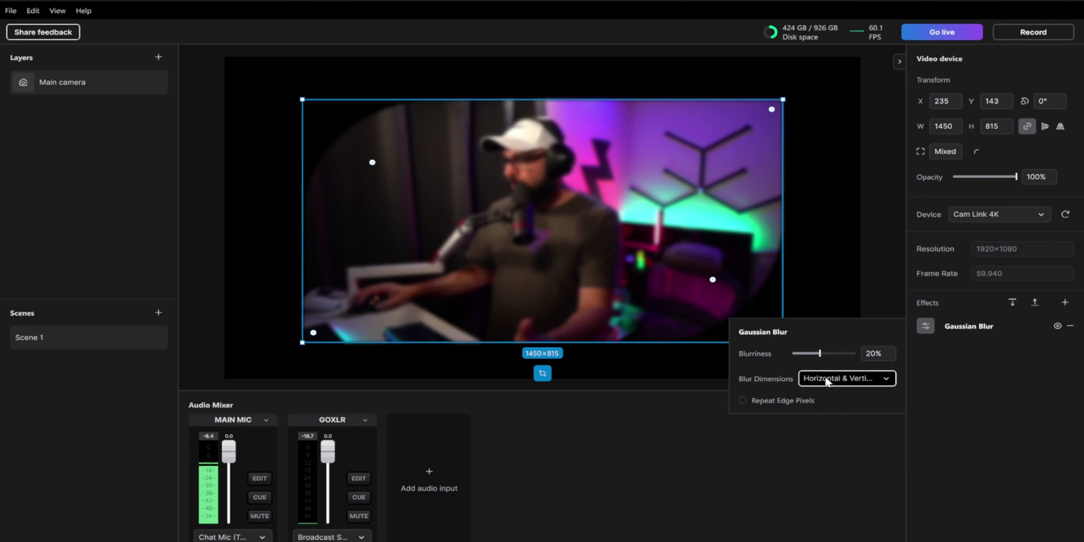
mouse_move(820, 356)
mouse_down()
mouse_move(811, 353)
mouse_move(836, 353)
mouse_move(813, 354)
mouse_up()
click(940, 390)
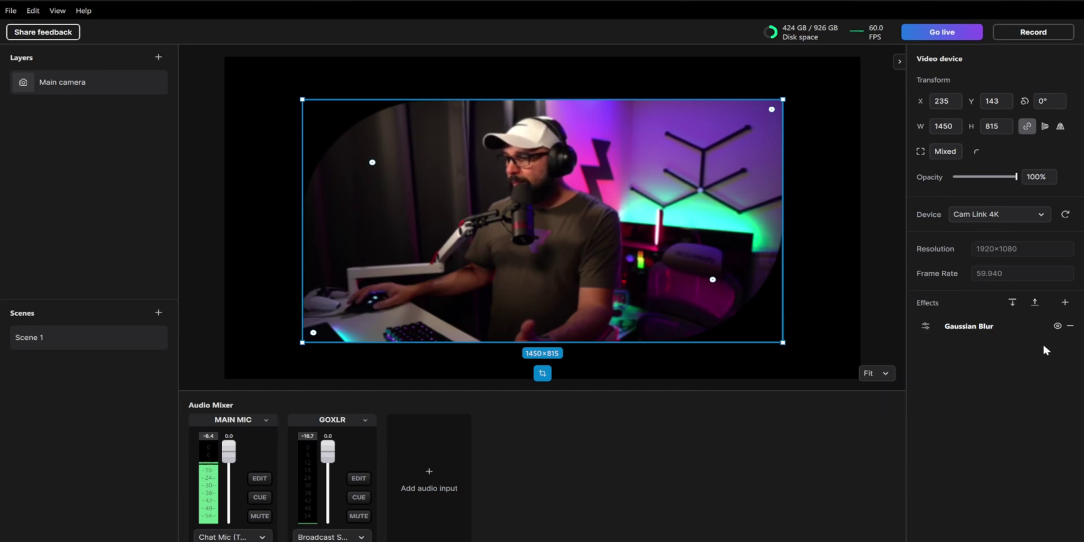
click(1070, 327)
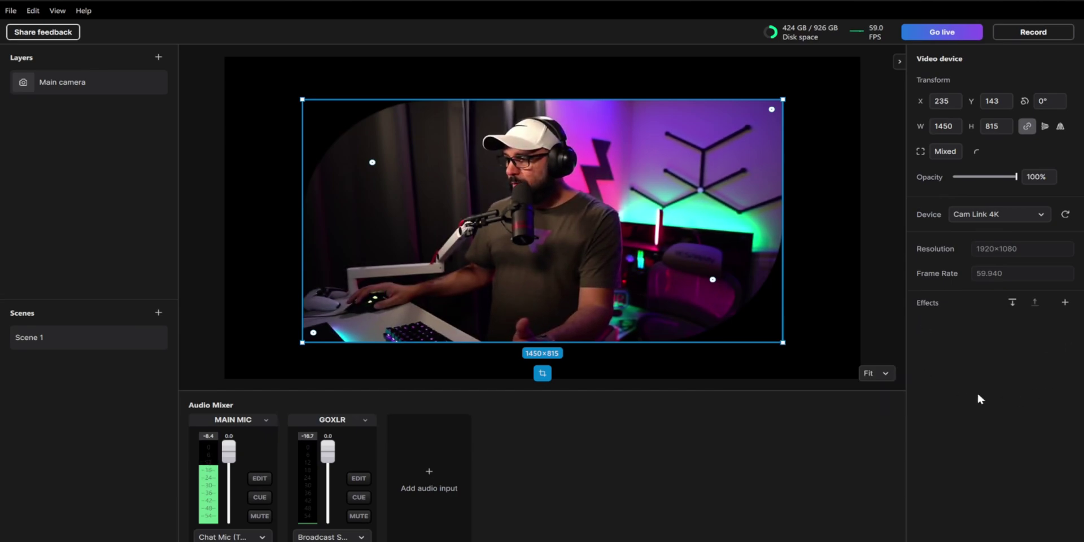
Step: Add a Glow Styles effect to the Main camera and colour it dark red #6B0201
click(1065, 303)
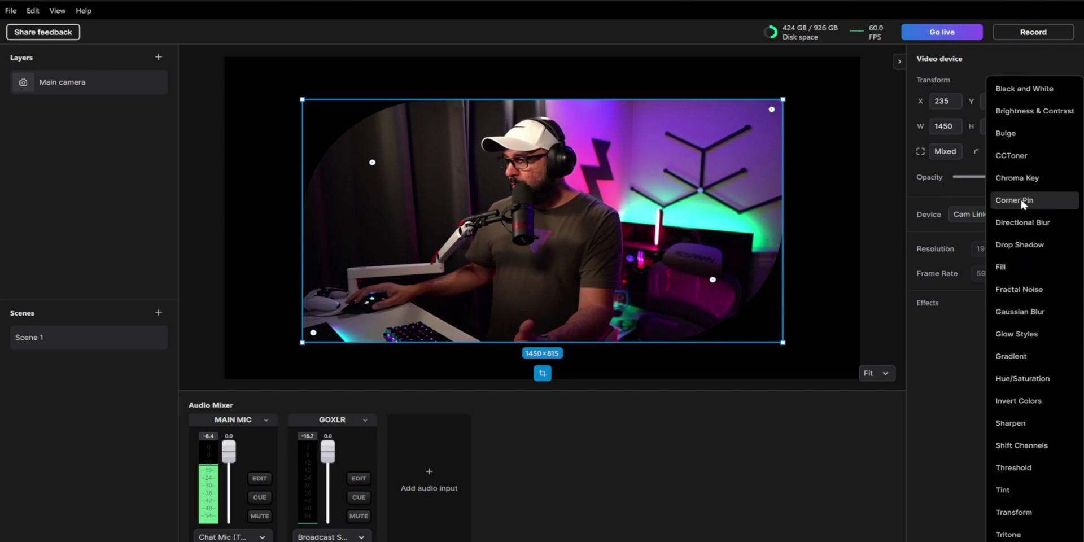
click(1015, 334)
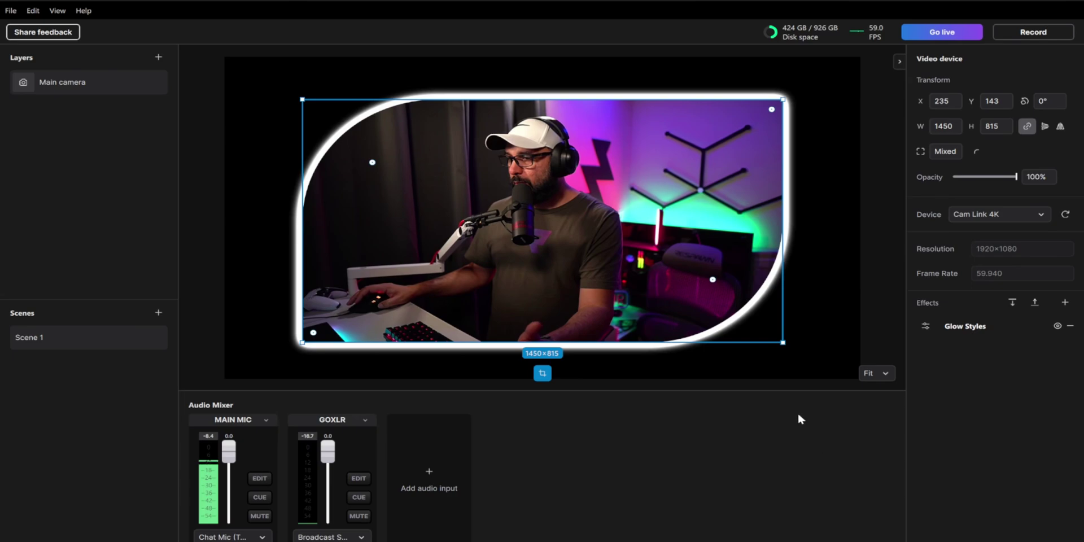
click(924, 326)
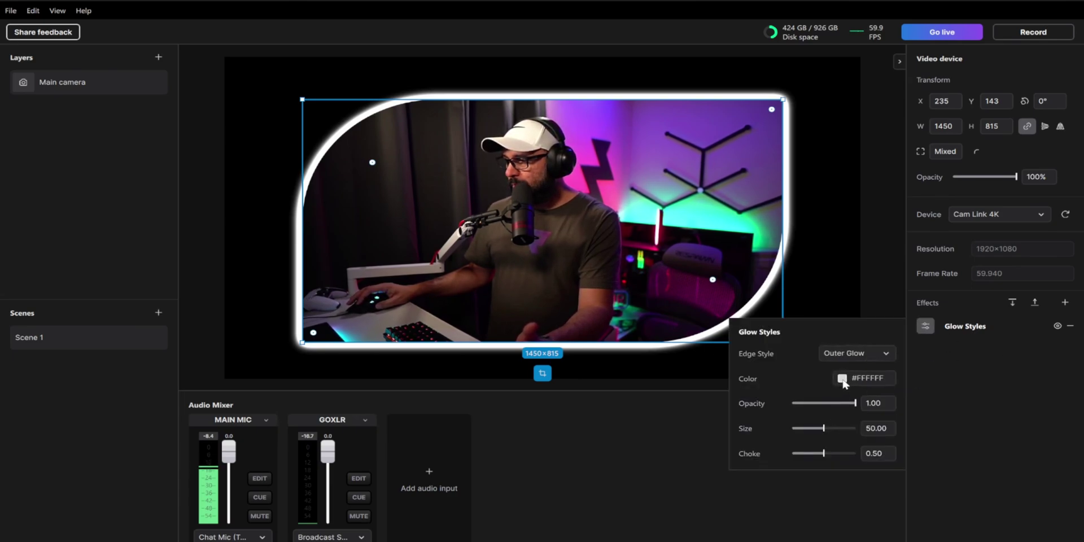
click(841, 378)
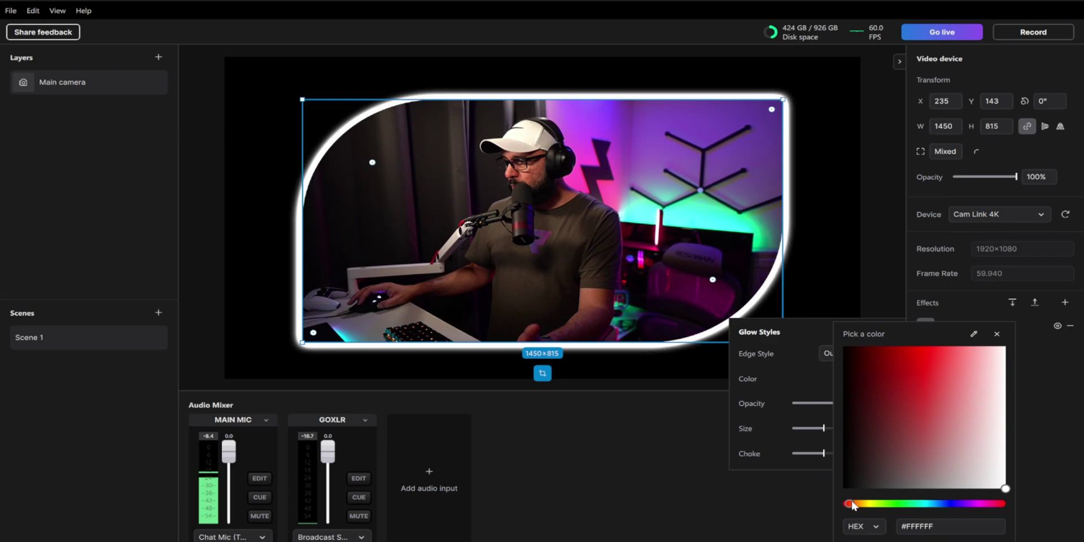
mouse_move(854, 505)
mouse_down()
mouse_move(901, 505)
mouse_move(851, 507)
mouse_up()
click(889, 373)
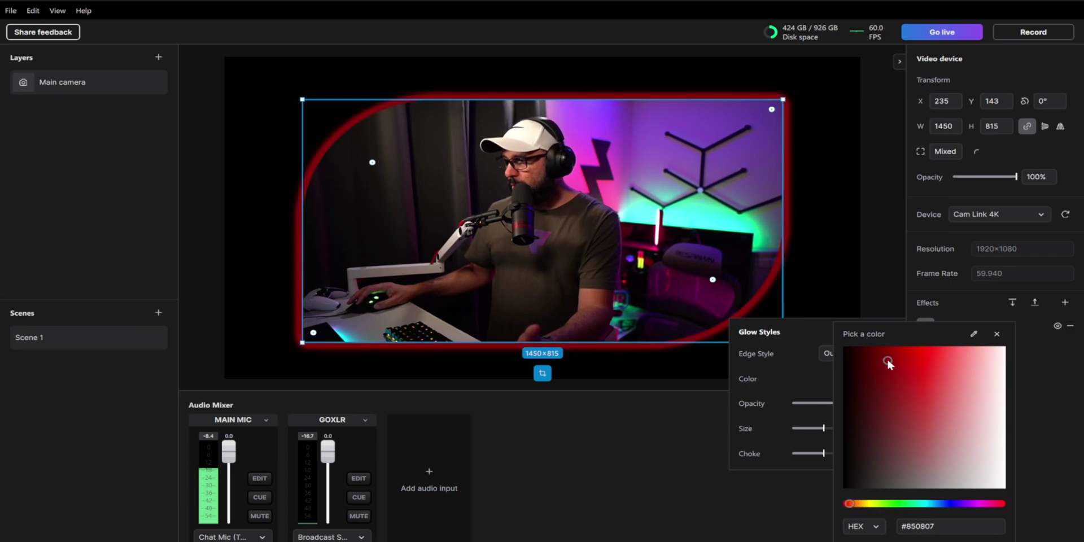
drag(886, 356, 873, 347)
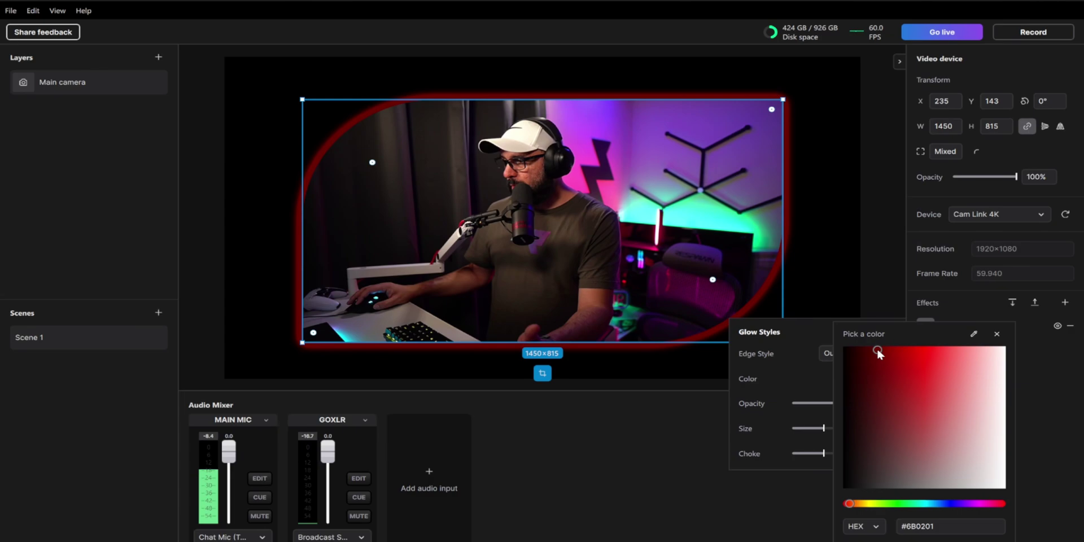
Step: Set the glow to size 53 and choke 0.65; try Center and Inner edges, keep Outer Glow
click(1026, 381)
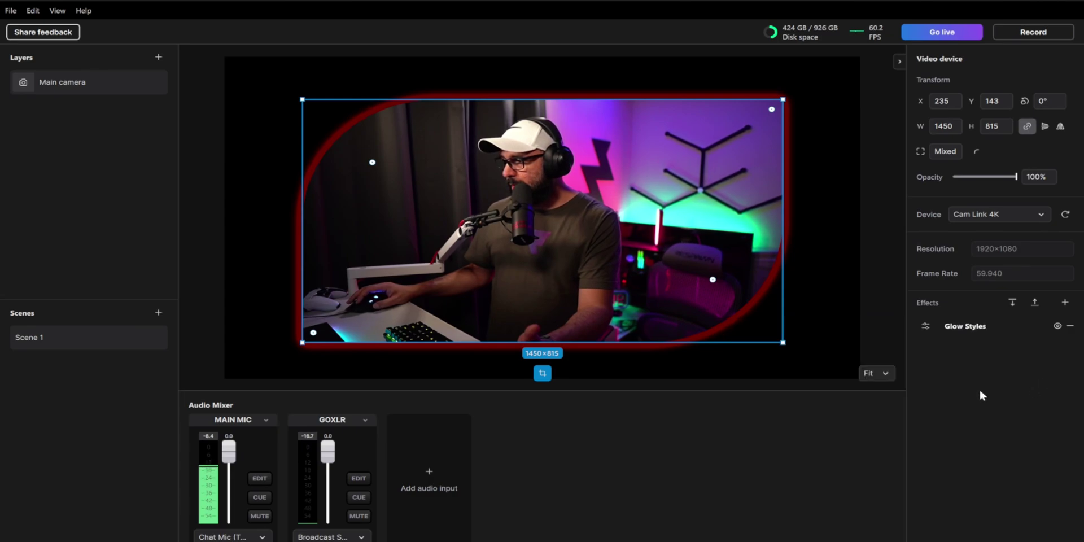
click(925, 326)
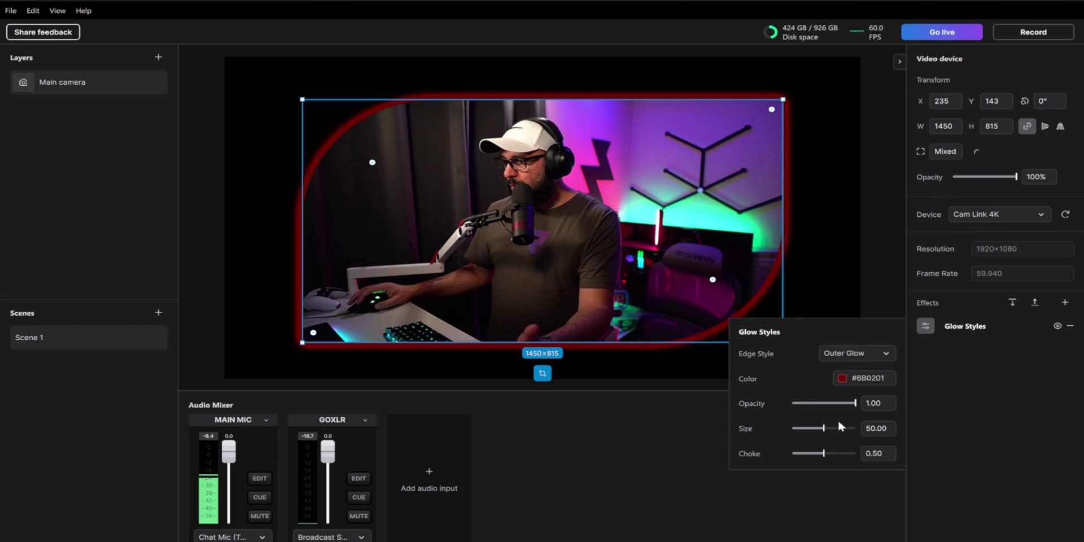
drag(829, 428, 840, 453)
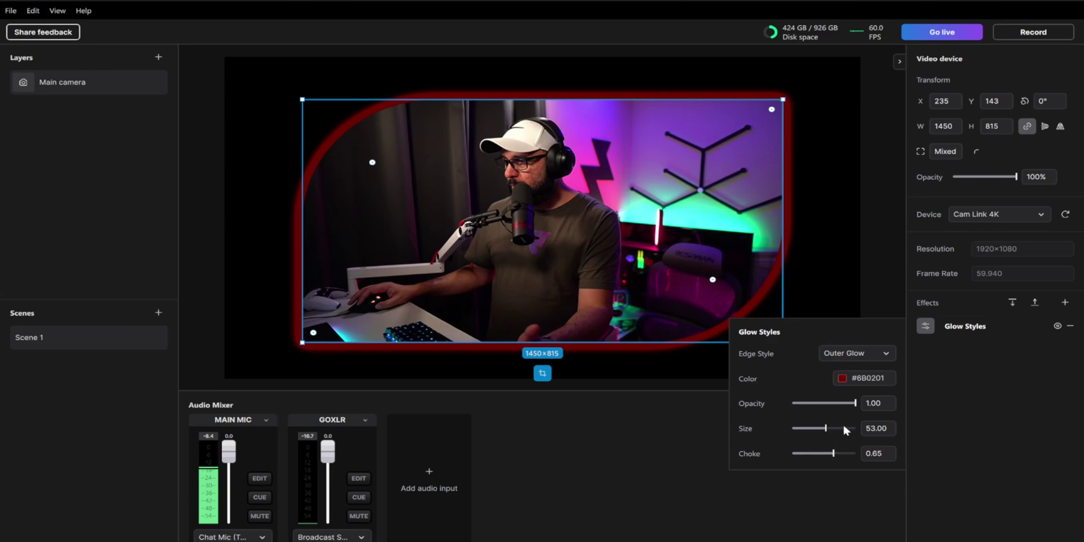
click(848, 356)
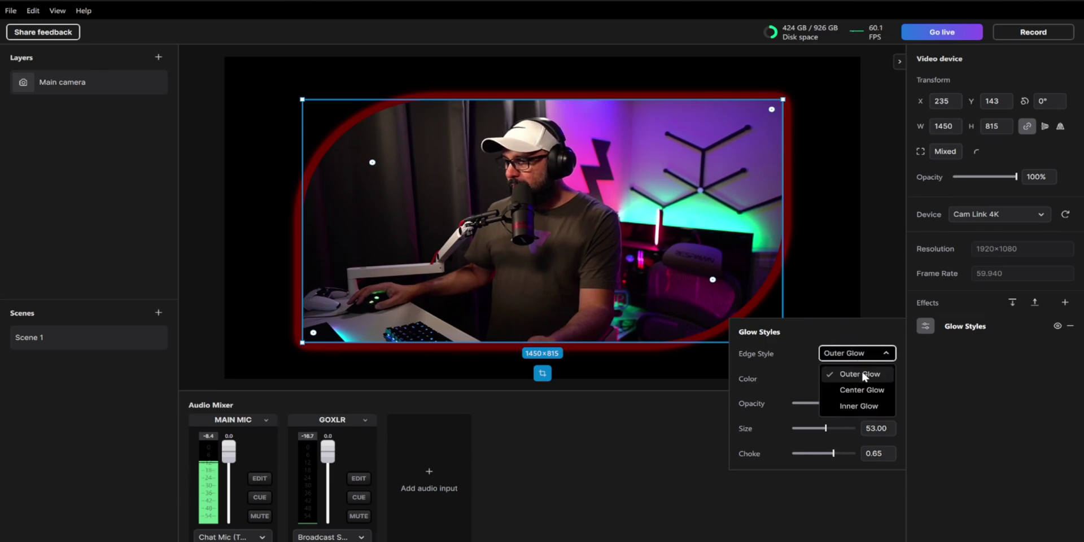
click(876, 391)
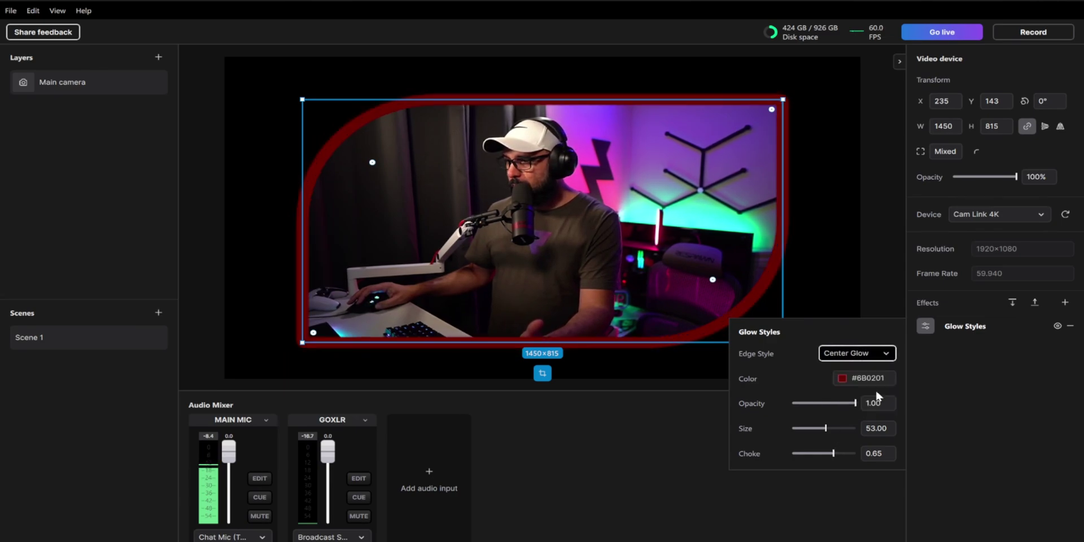
click(876, 354)
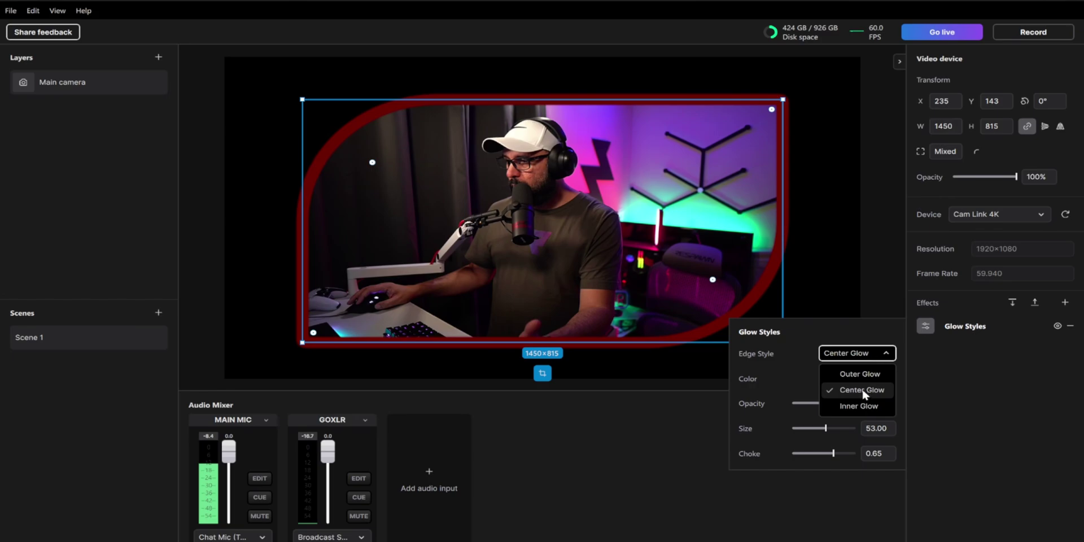
click(859, 405)
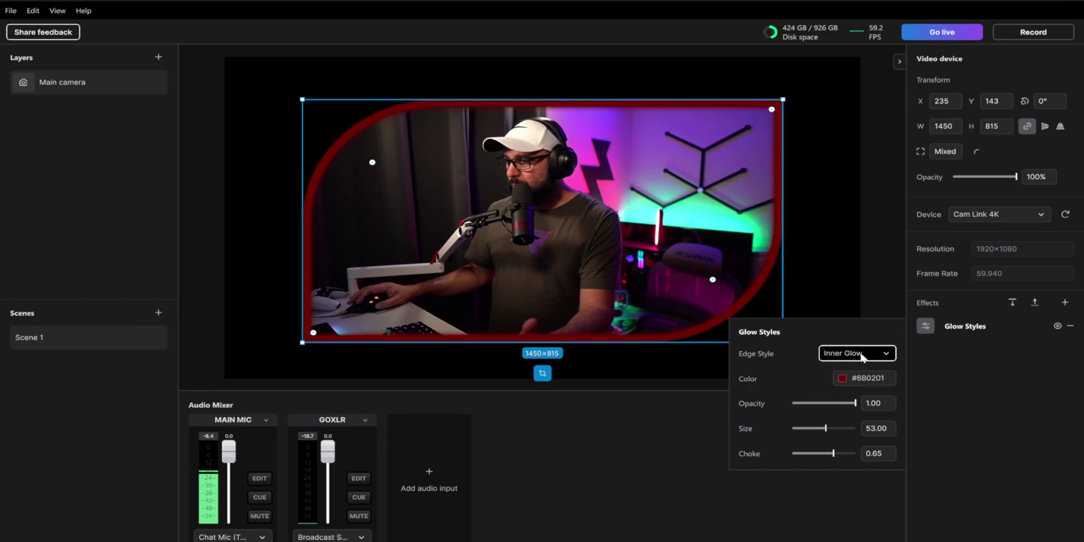
click(869, 358)
click(864, 377)
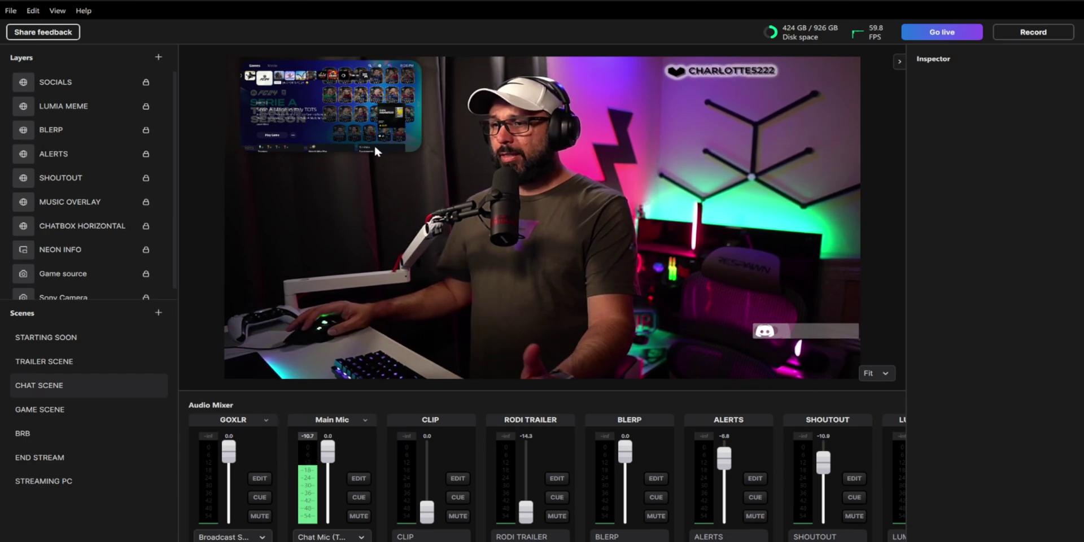
click(77, 274)
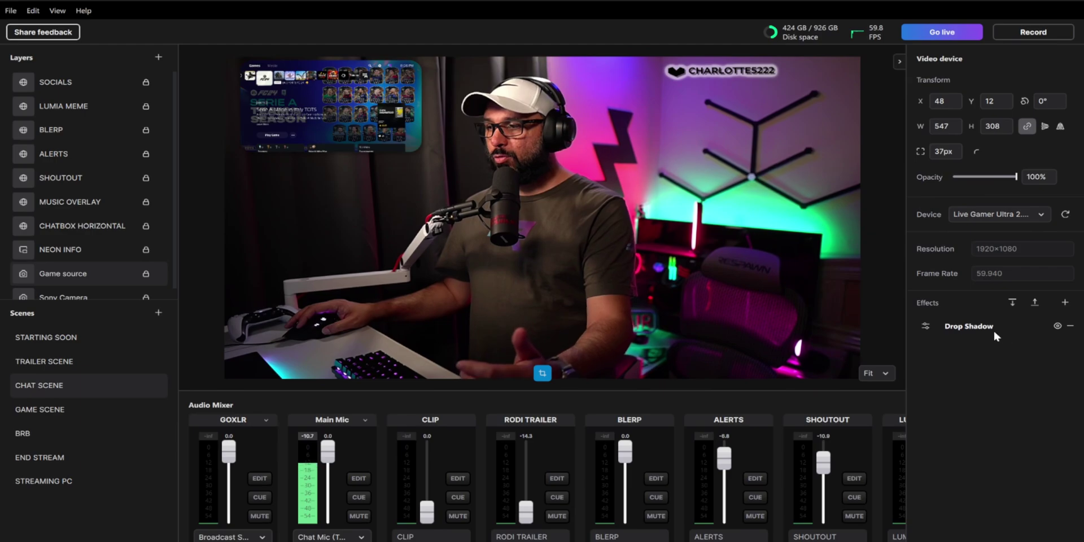
click(925, 326)
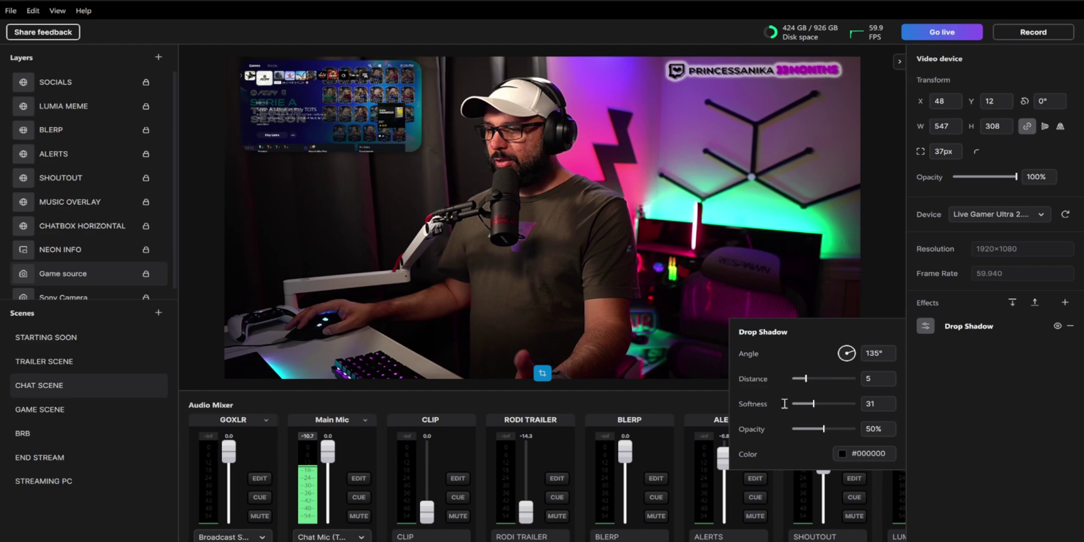
click(979, 409)
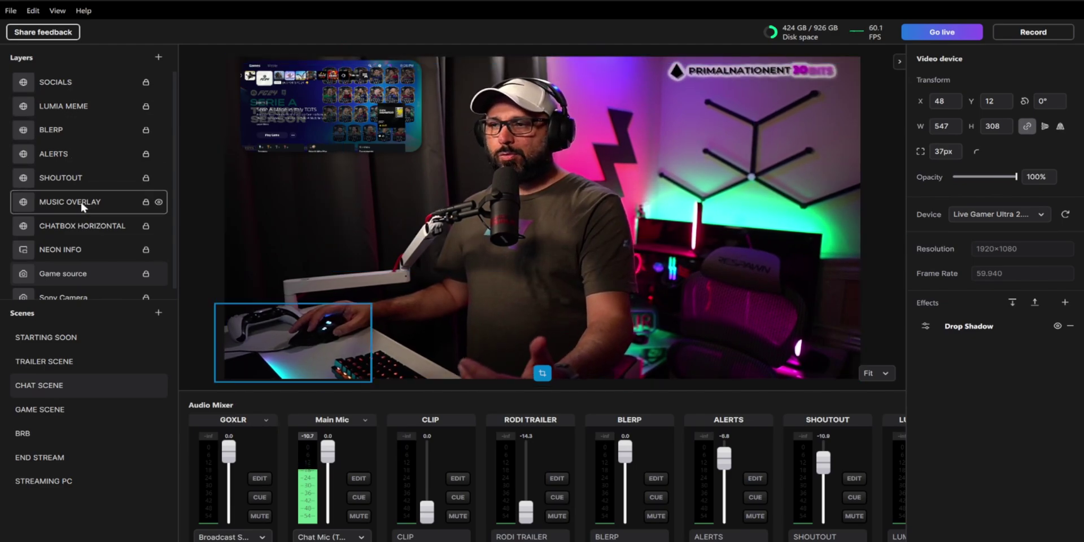
Step: Reselect CHAT SCENE, then switch to GAME SCENE with its game capture and camera overlay
scroll(77, 233, down, 1)
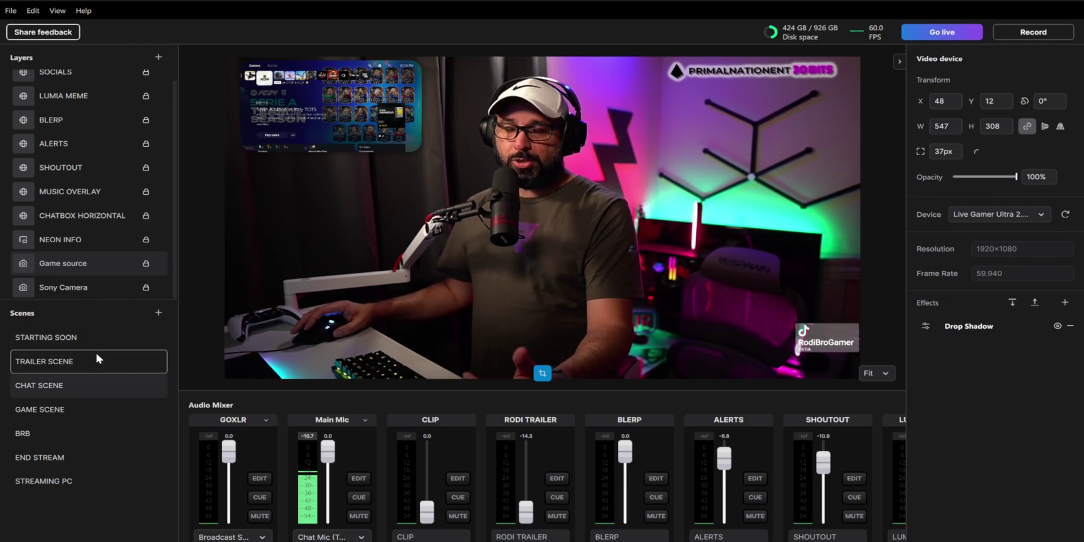
click(75, 385)
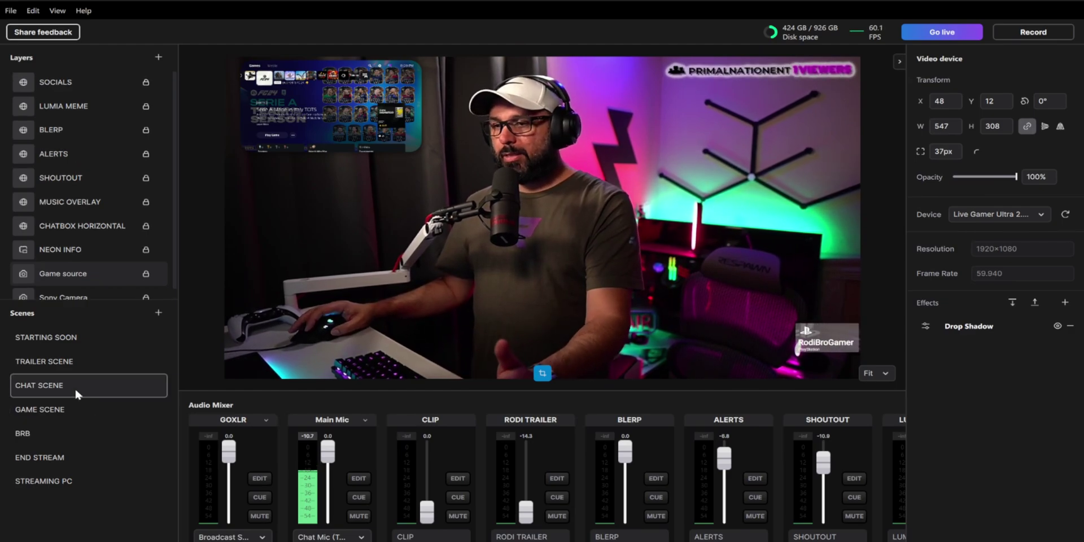
click(83, 408)
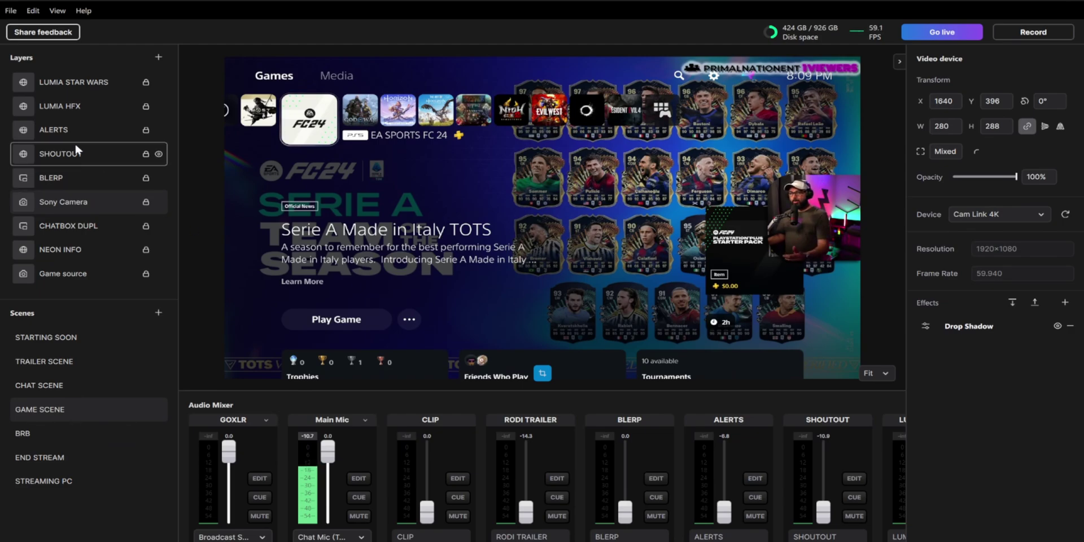
click(10, 10)
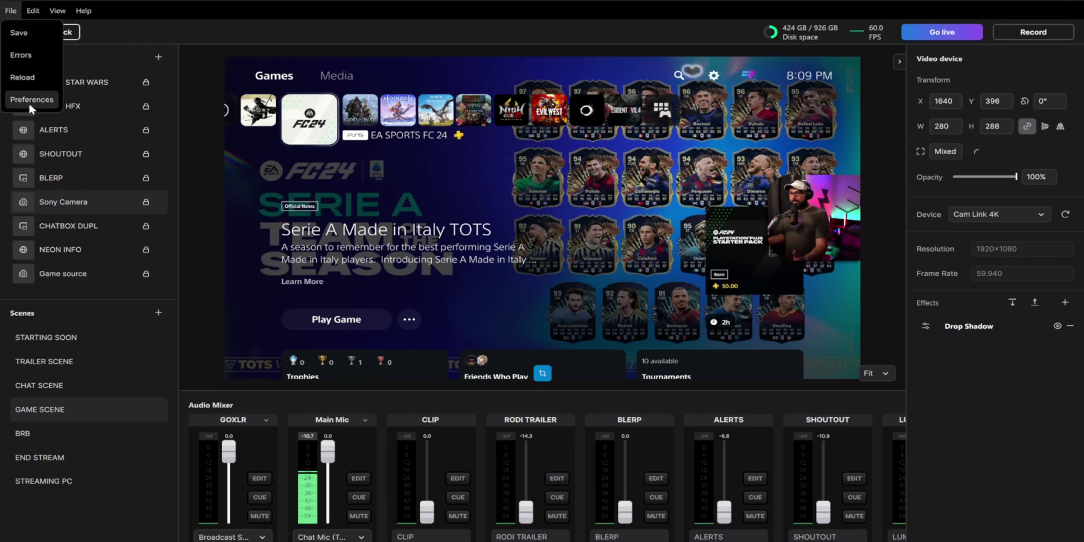
click(28, 100)
click(350, 125)
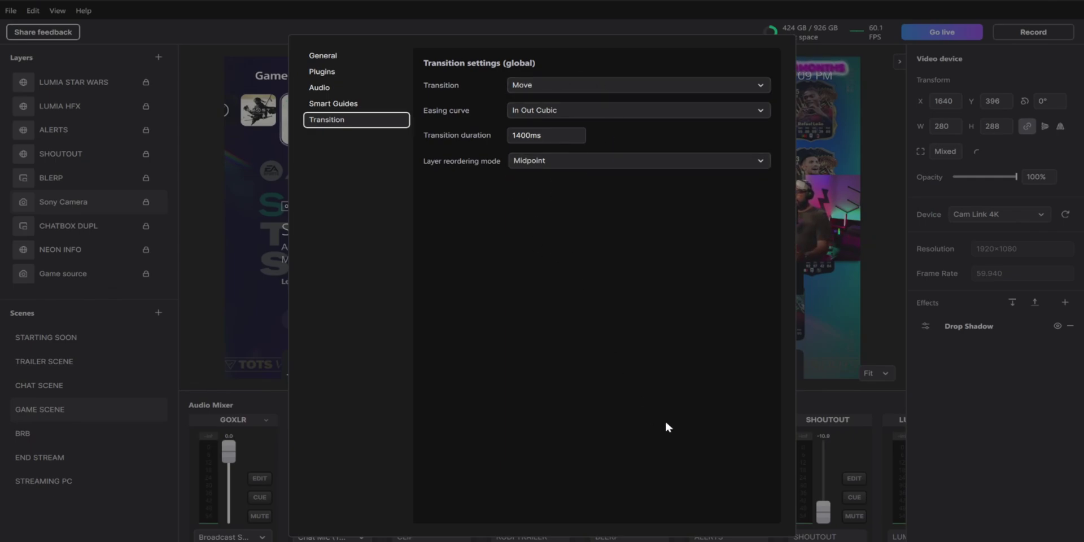
click(931, 392)
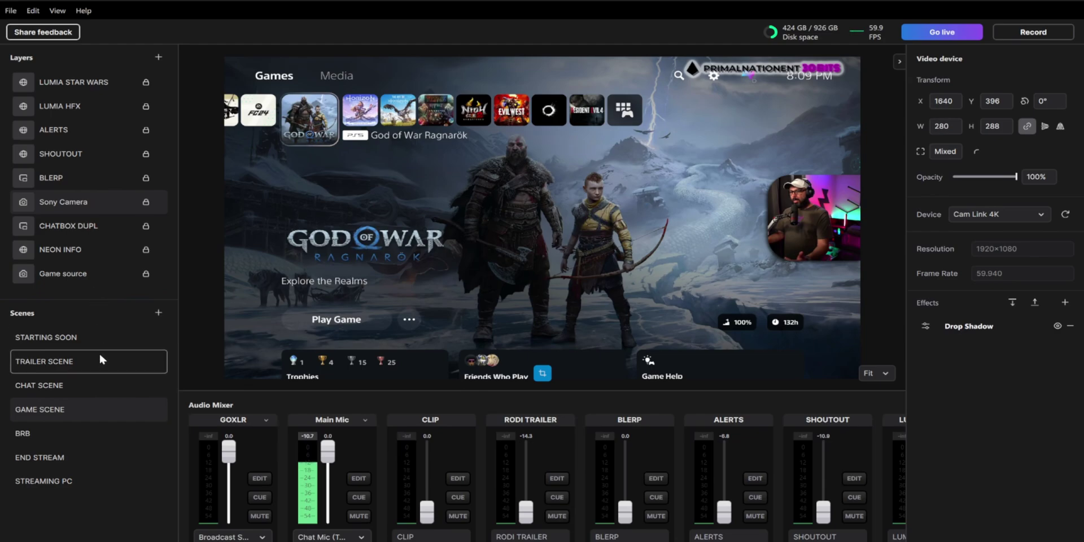
Step: Preview the BRB, END STREAM and STARTING SOON scenes in turn, ending on TRAILER SCENE
click(86, 434)
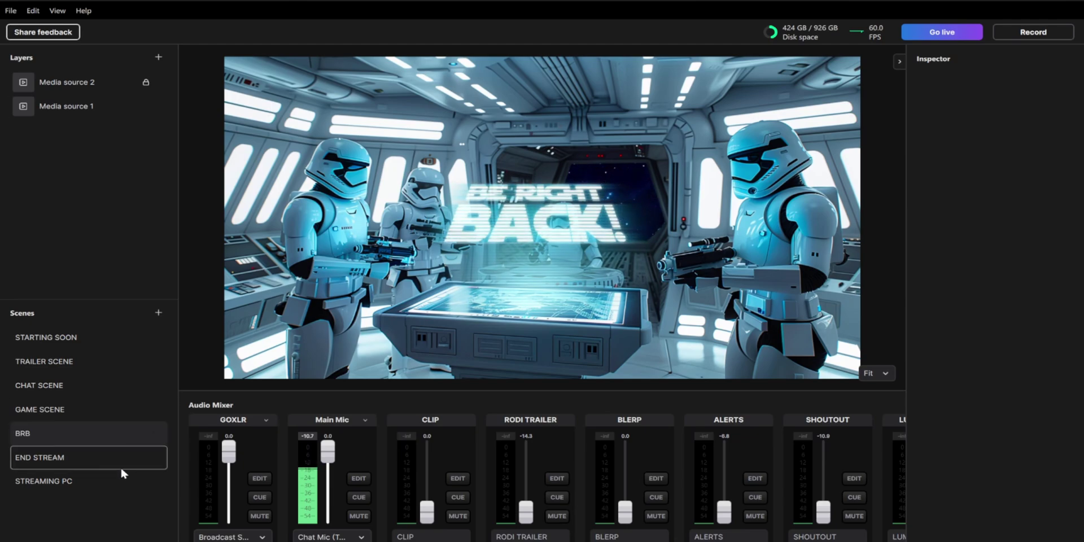
click(93, 458)
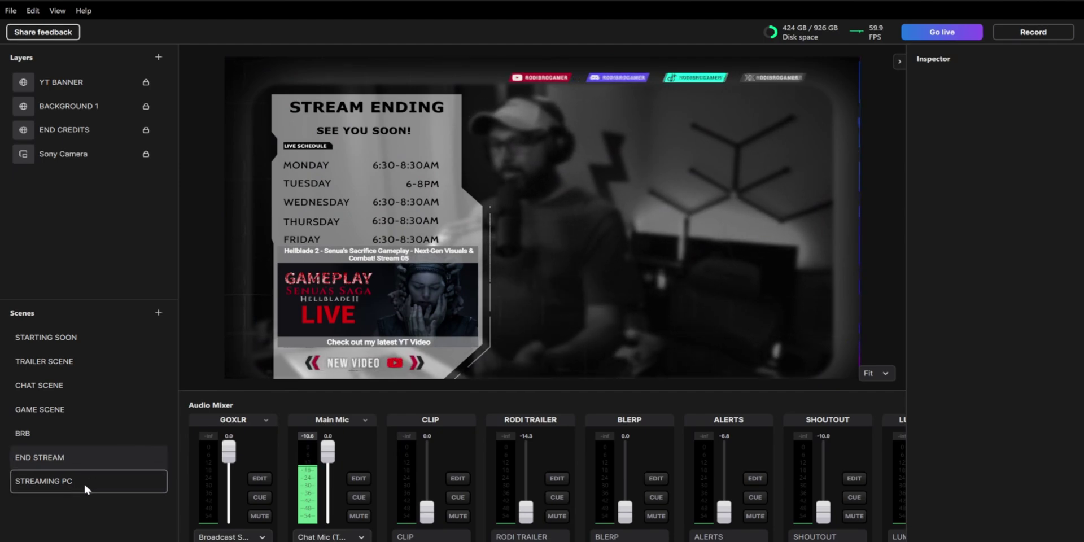
click(100, 339)
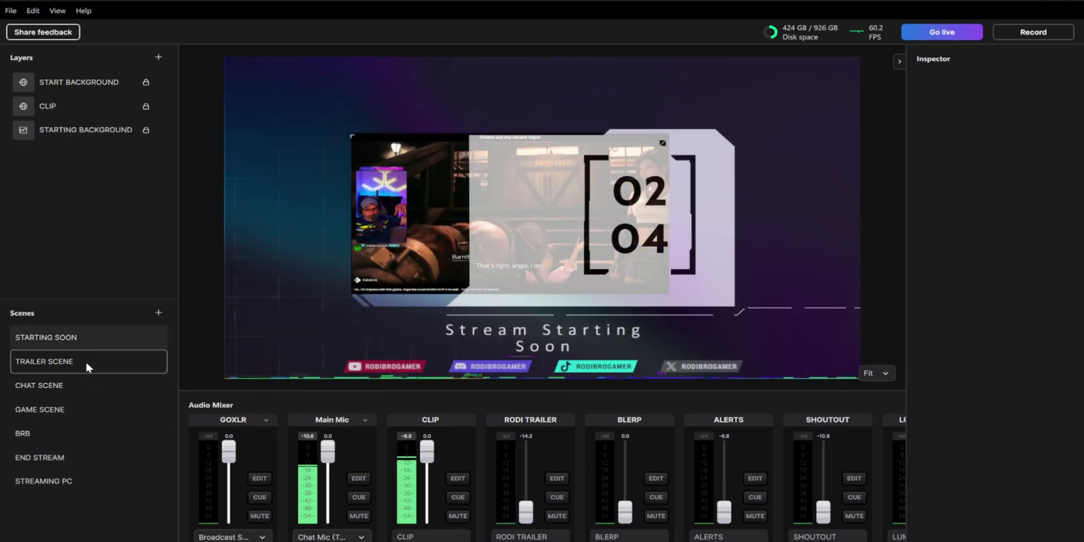
click(88, 363)
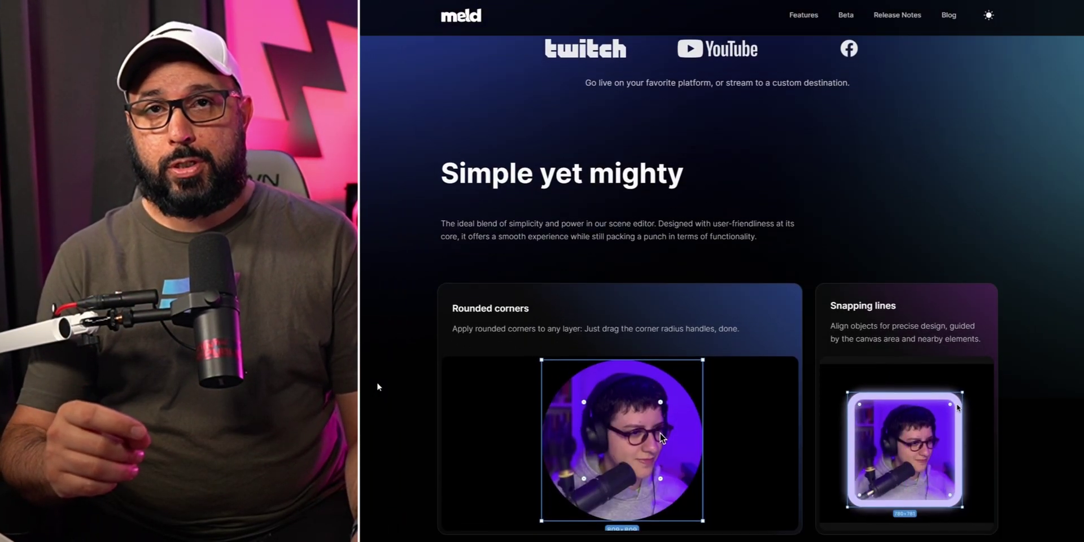
Step: Scroll the Meld website down to the real-time post-production effects: Color filters, Visual Effects and Chroma key
scroll(377, 386, down, 1)
scroll(377, 386, down, 4)
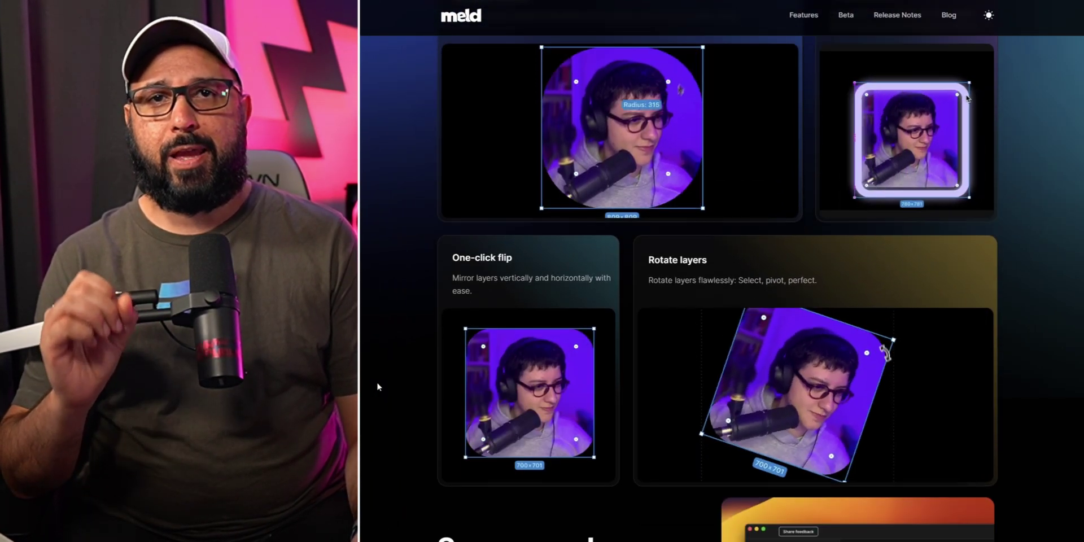
scroll(377, 386, down, 3)
scroll(378, 386, down, 2)
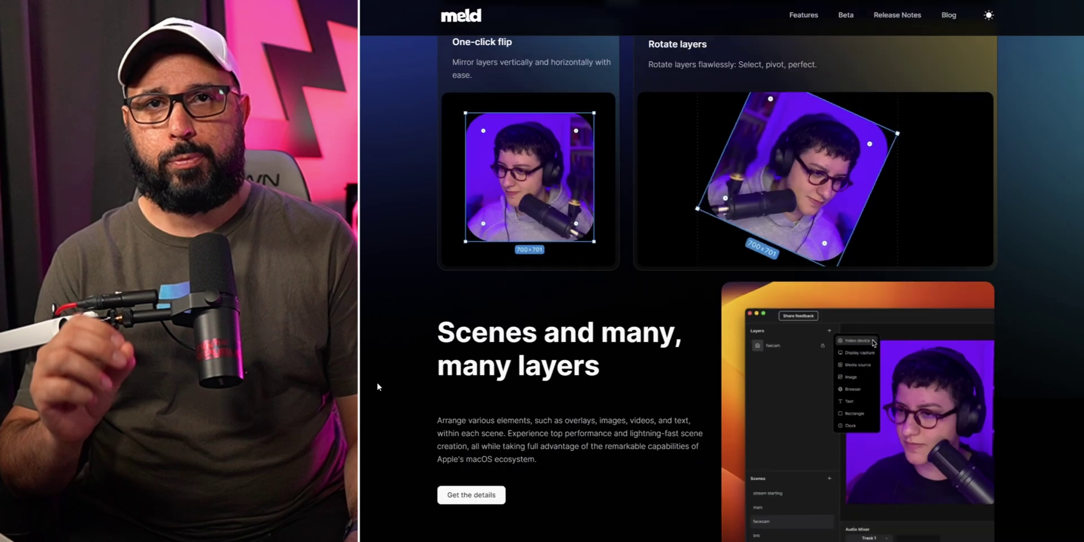
scroll(377, 387, down, 6)
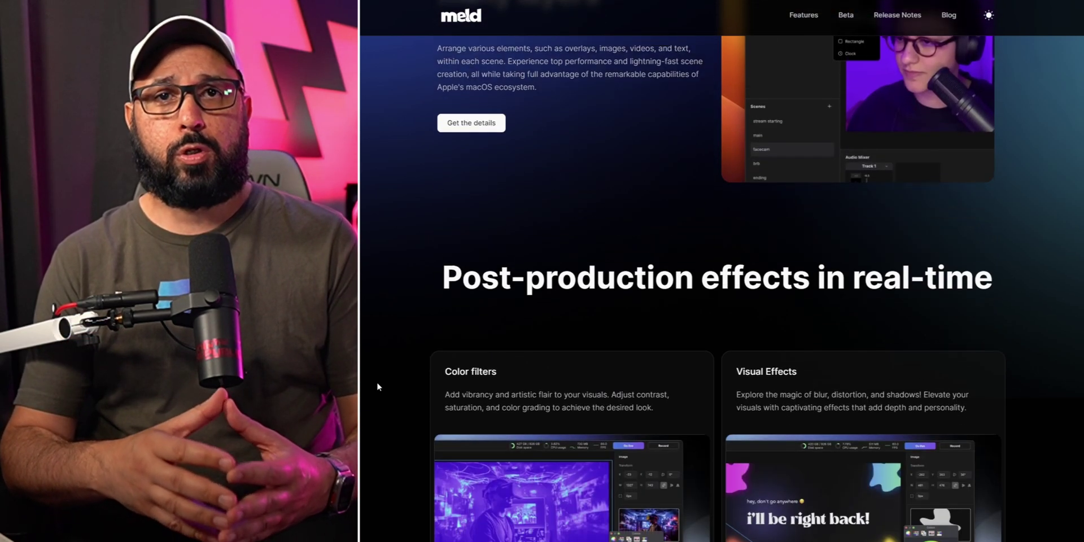
scroll(377, 383, down, 1)
scroll(377, 383, down, 3)
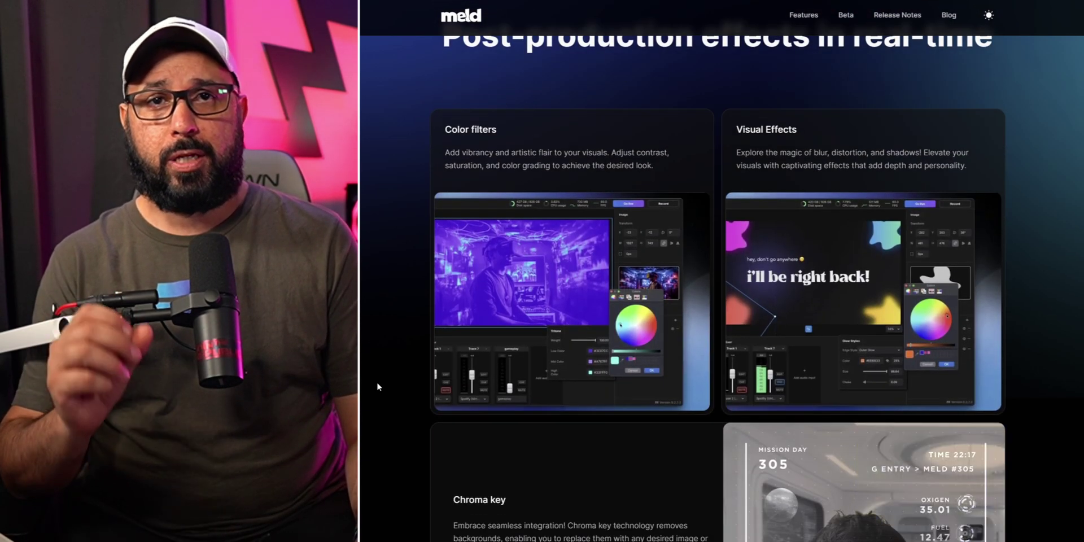
scroll(377, 386, down, 4)
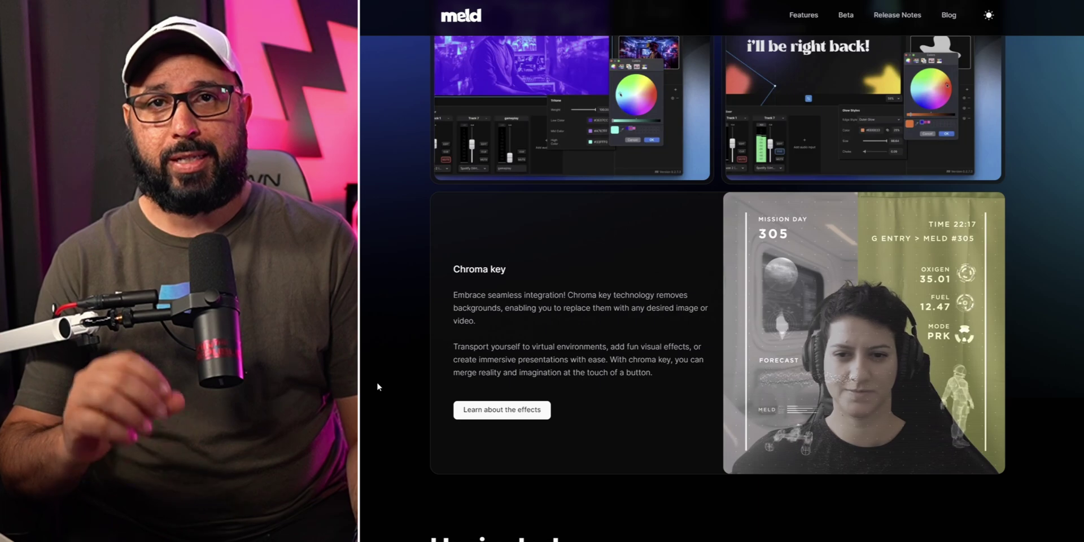